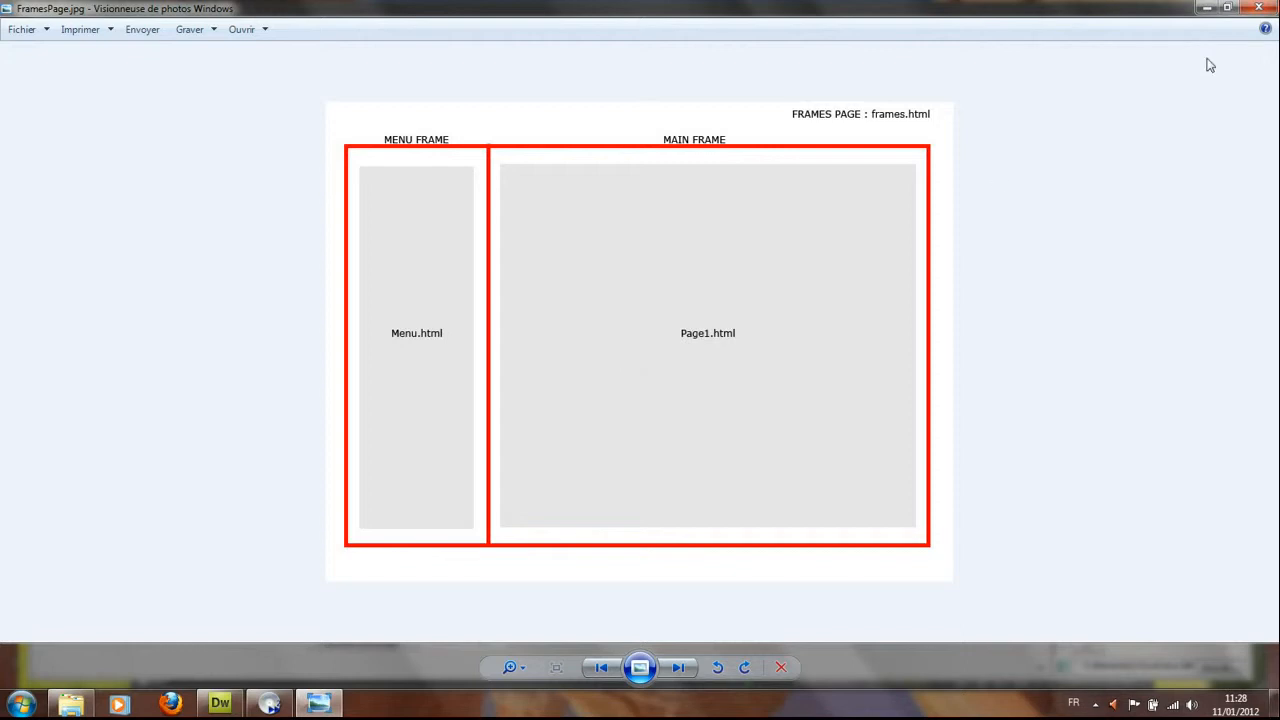
Close the frames diagram image and delete home.html from the FramesNavigation folder
{"action": "left_click", "coordinate": [1259, 9]}
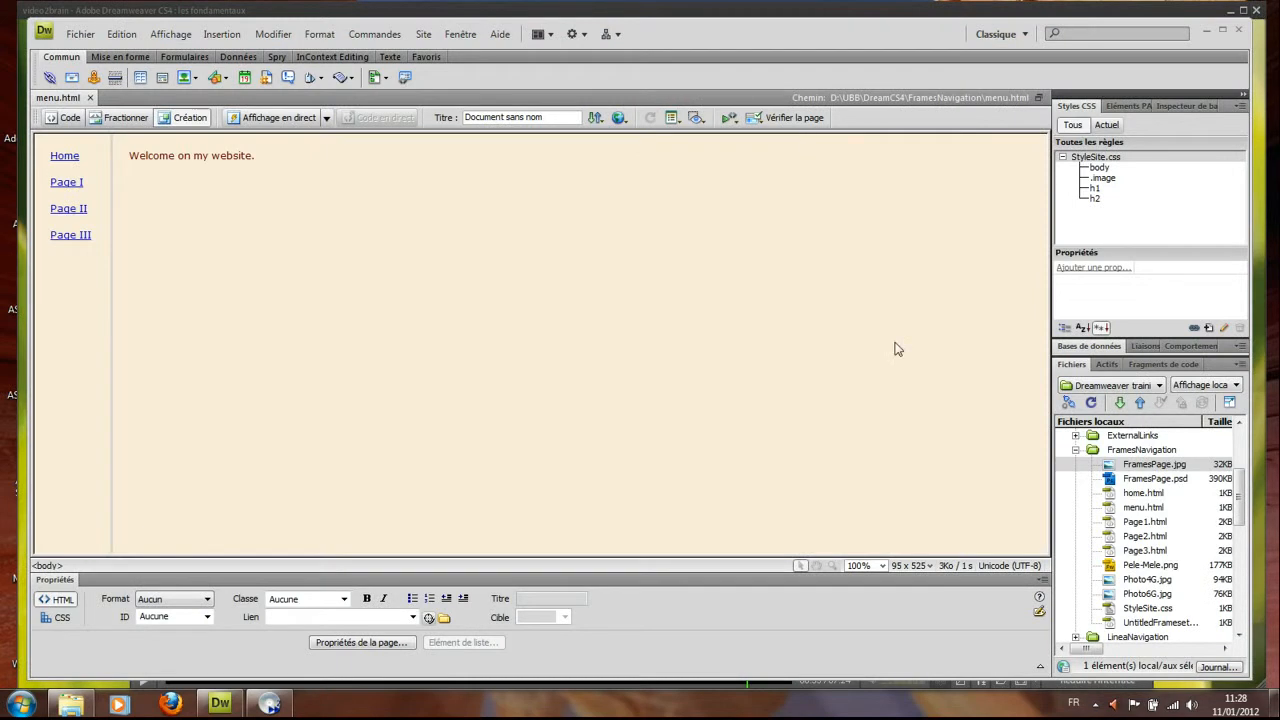
{"action": "left_click", "coordinate": [1131, 494]}
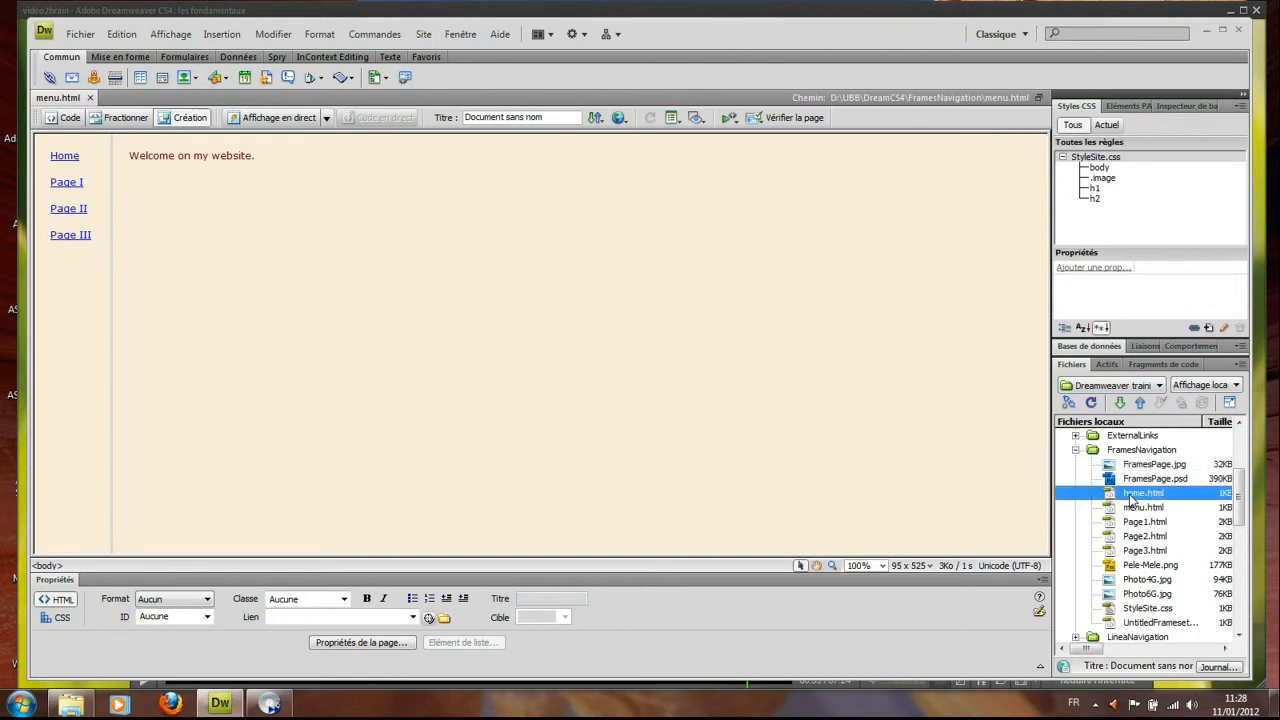
{"action": "right_click", "coordinate": [1131, 499]}
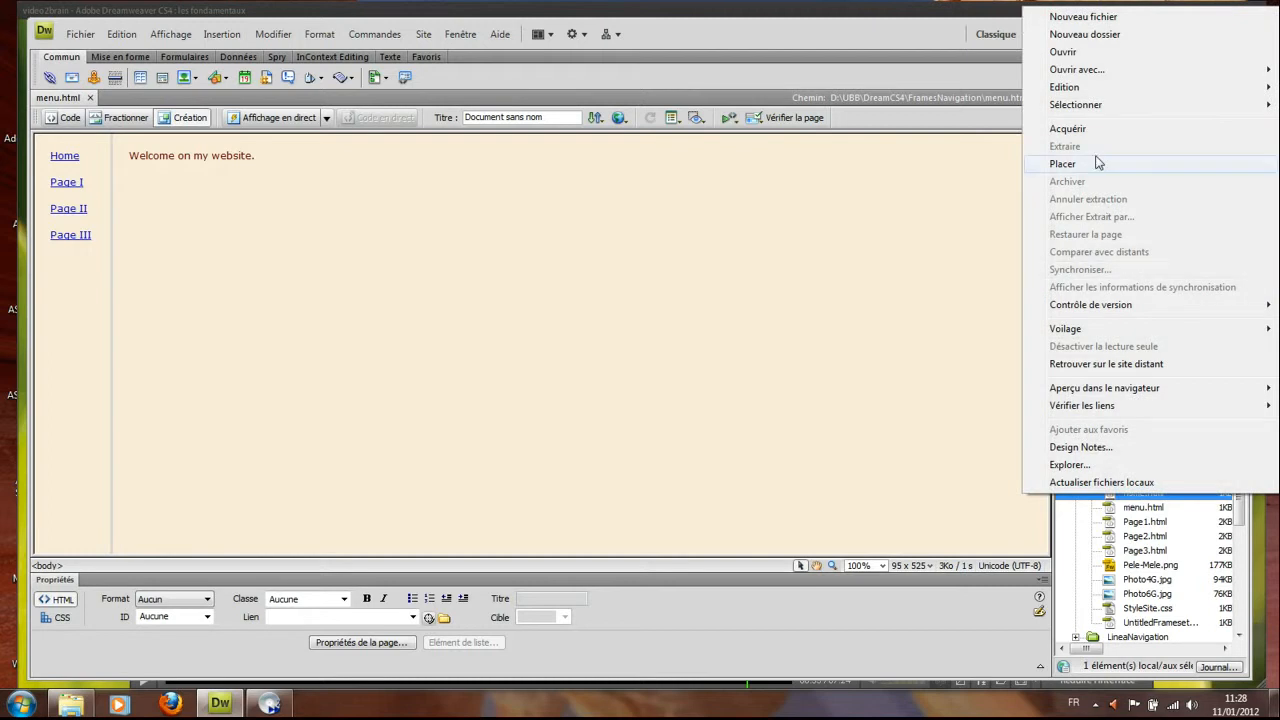
{"action": "mouse_move", "coordinate": [1080, 90]}
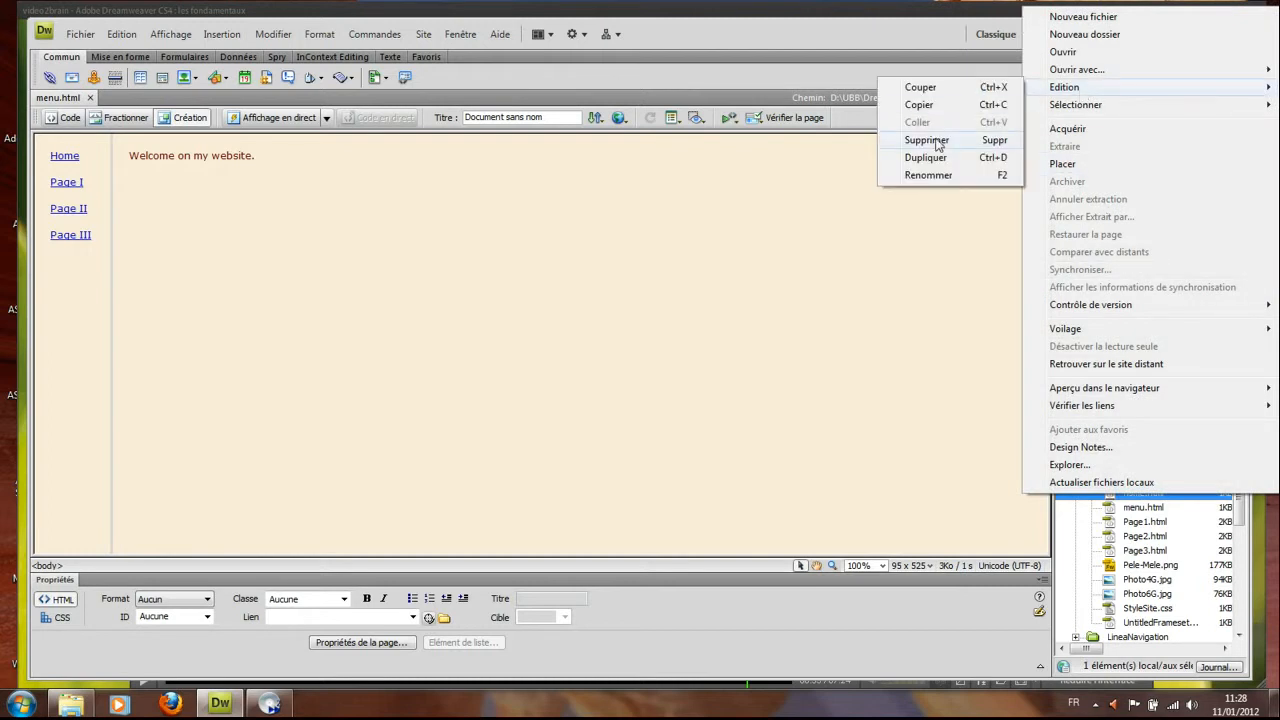
{"action": "left_click", "coordinate": [926, 140]}
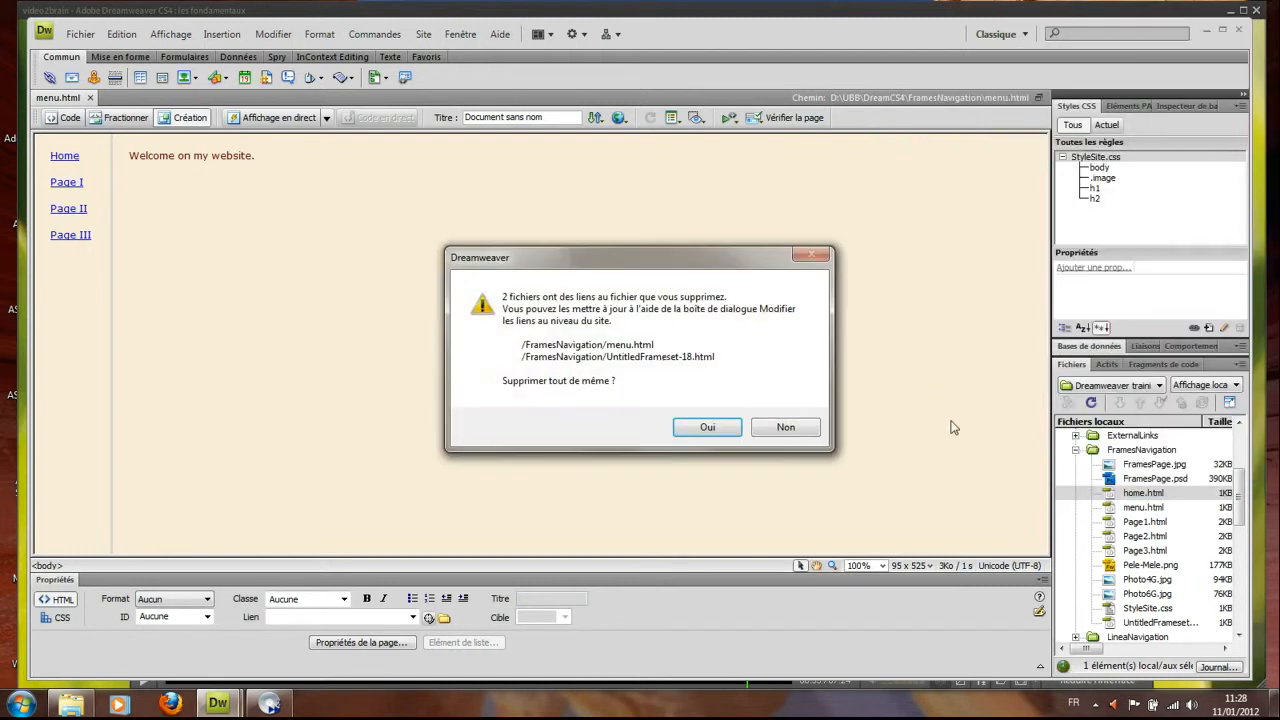
{"action": "left_click", "coordinate": [720, 428]}
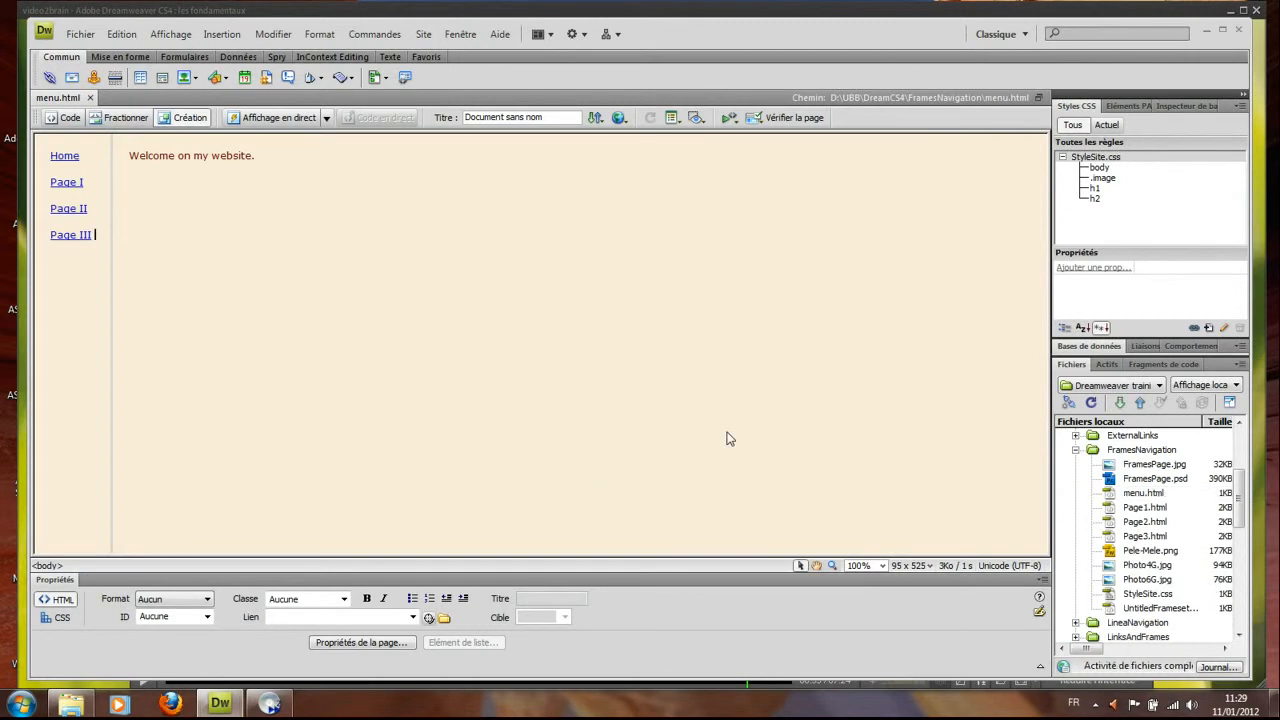
Delete the old UntitledFrameset-18.html file from the site folder
{"action": "right_click", "coordinate": [1135, 618]}
{"action": "mouse_move", "coordinate": [1068, 208]}
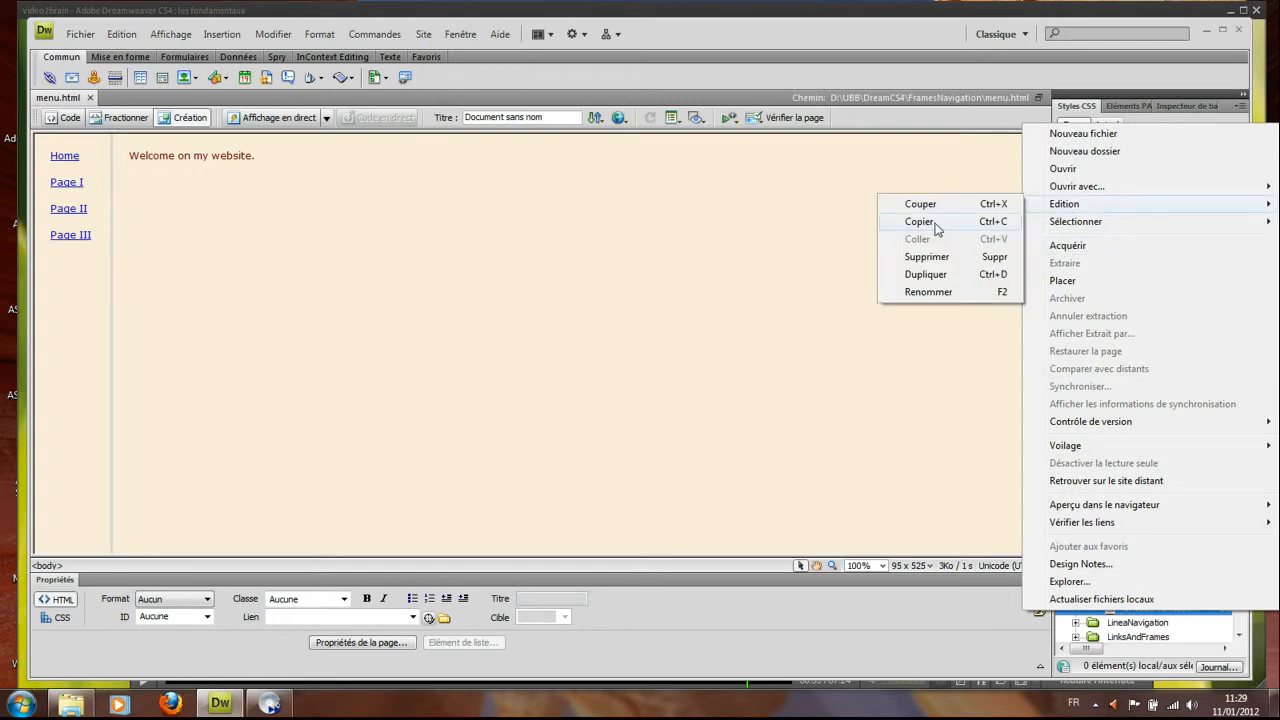
{"action": "left_click", "coordinate": [926, 257]}
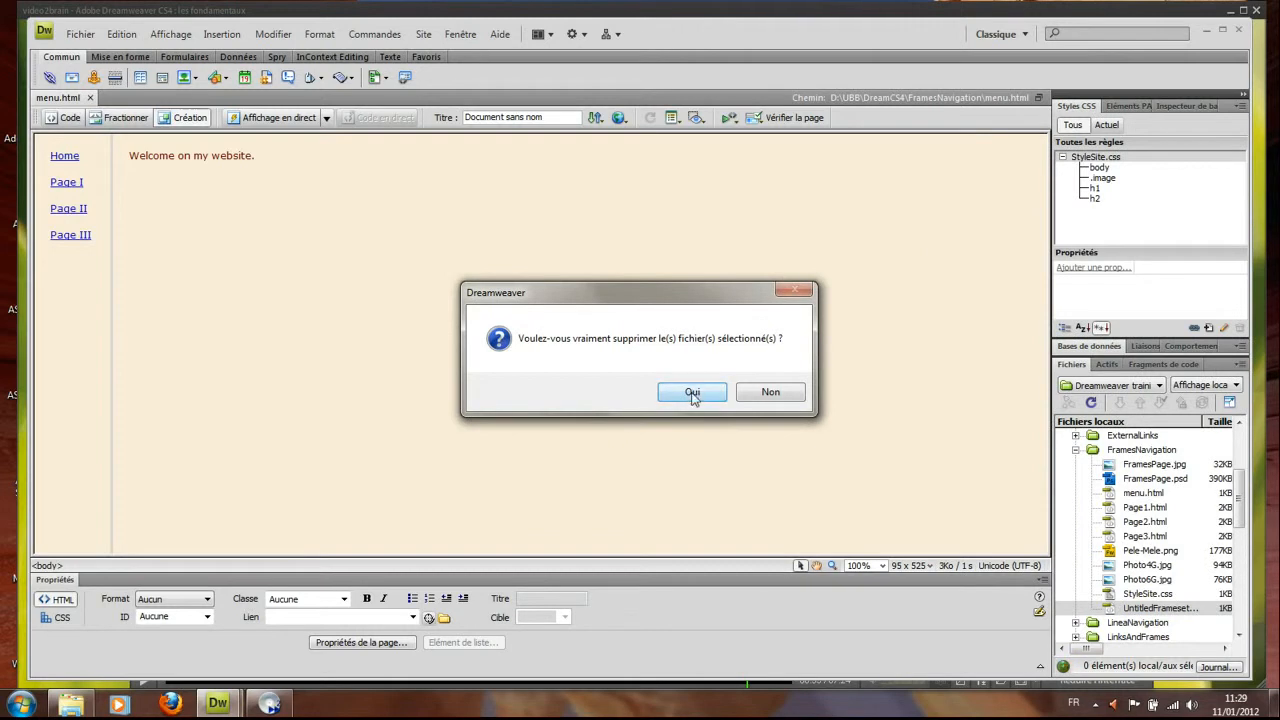
{"action": "left_click", "coordinate": [692, 392]}
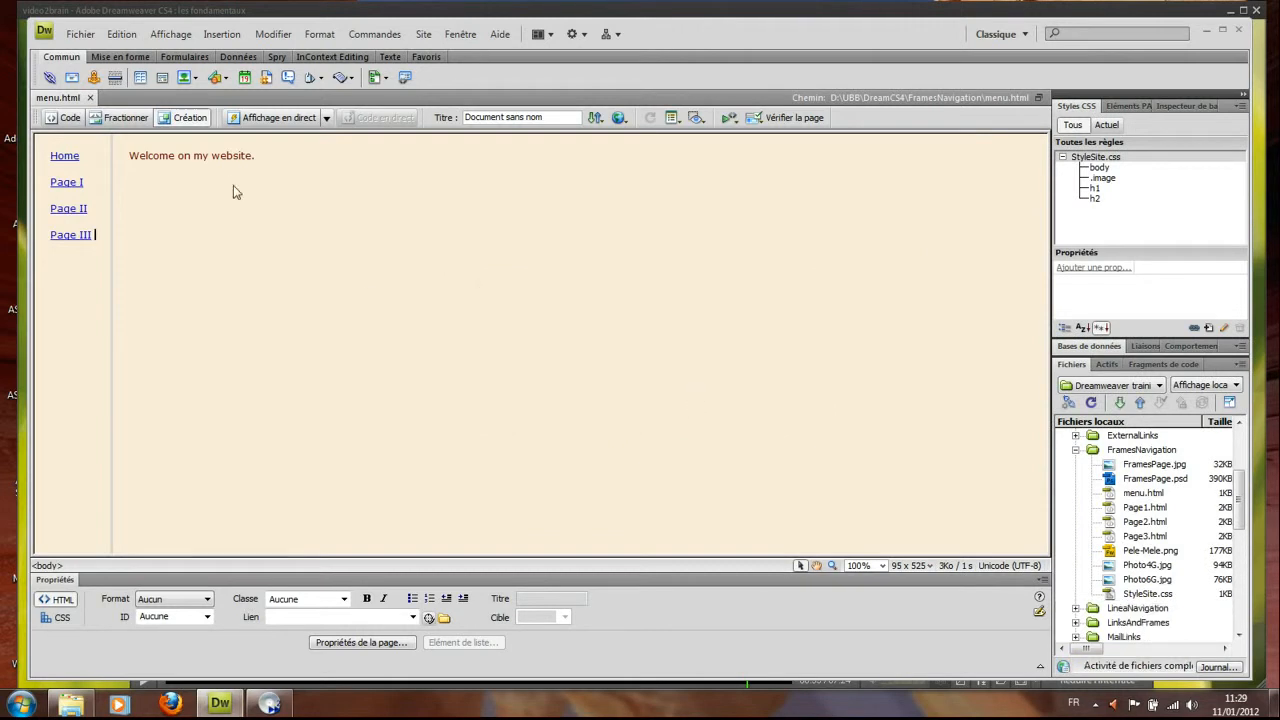
Close menu.html, then open Page1.html, Page2.html and Page3.html from the Files panel
{"action": "left_click", "coordinate": [80, 34]}
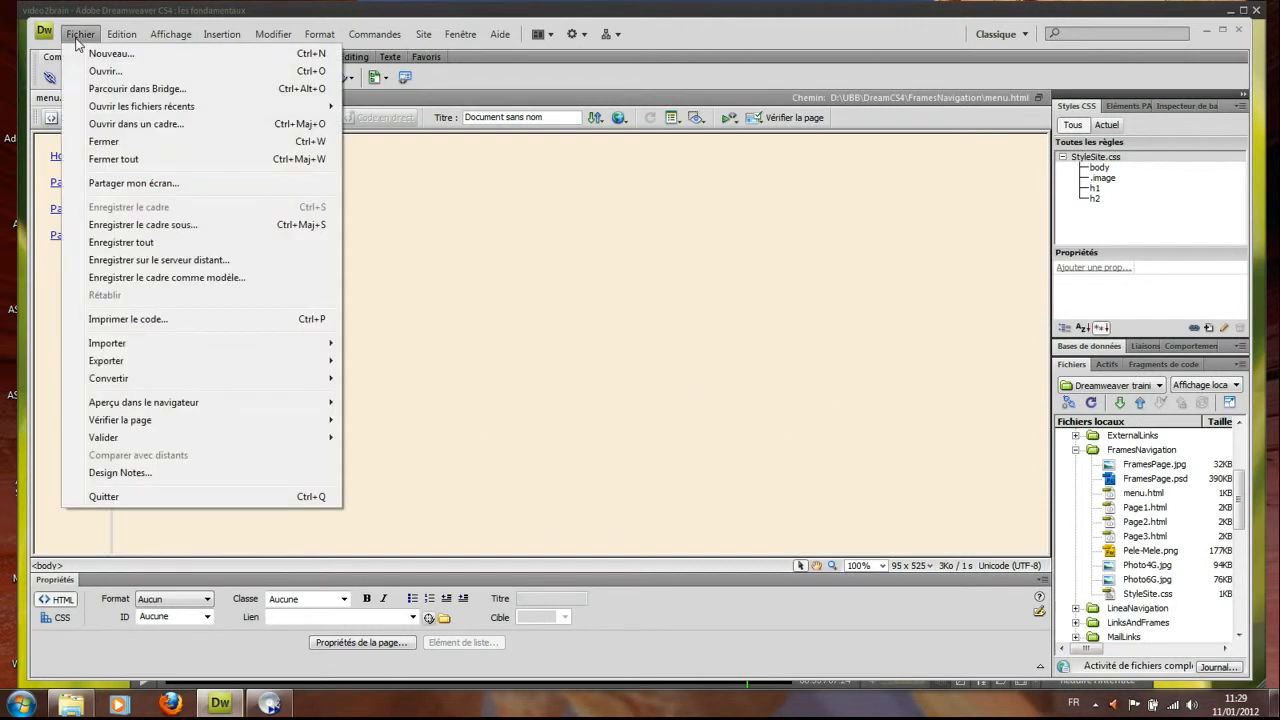
{"action": "left_click", "coordinate": [100, 143]}
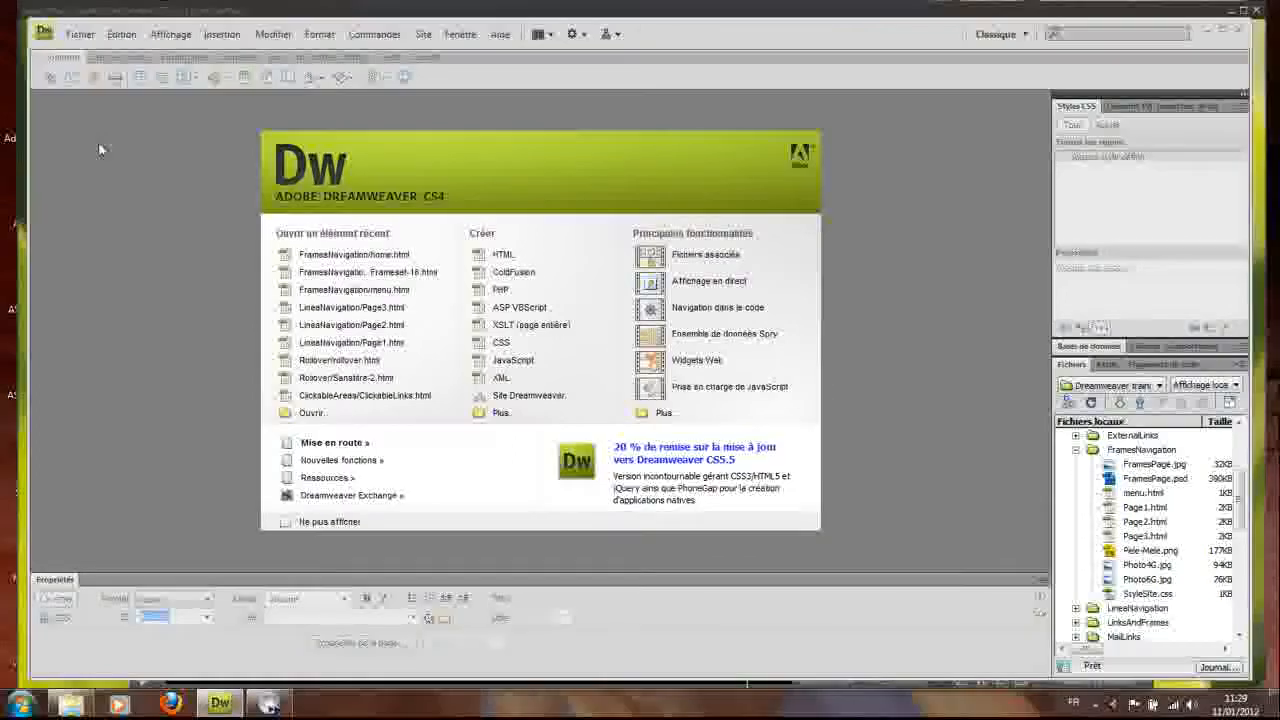
{"action": "double_click", "coordinate": [1143, 508]}
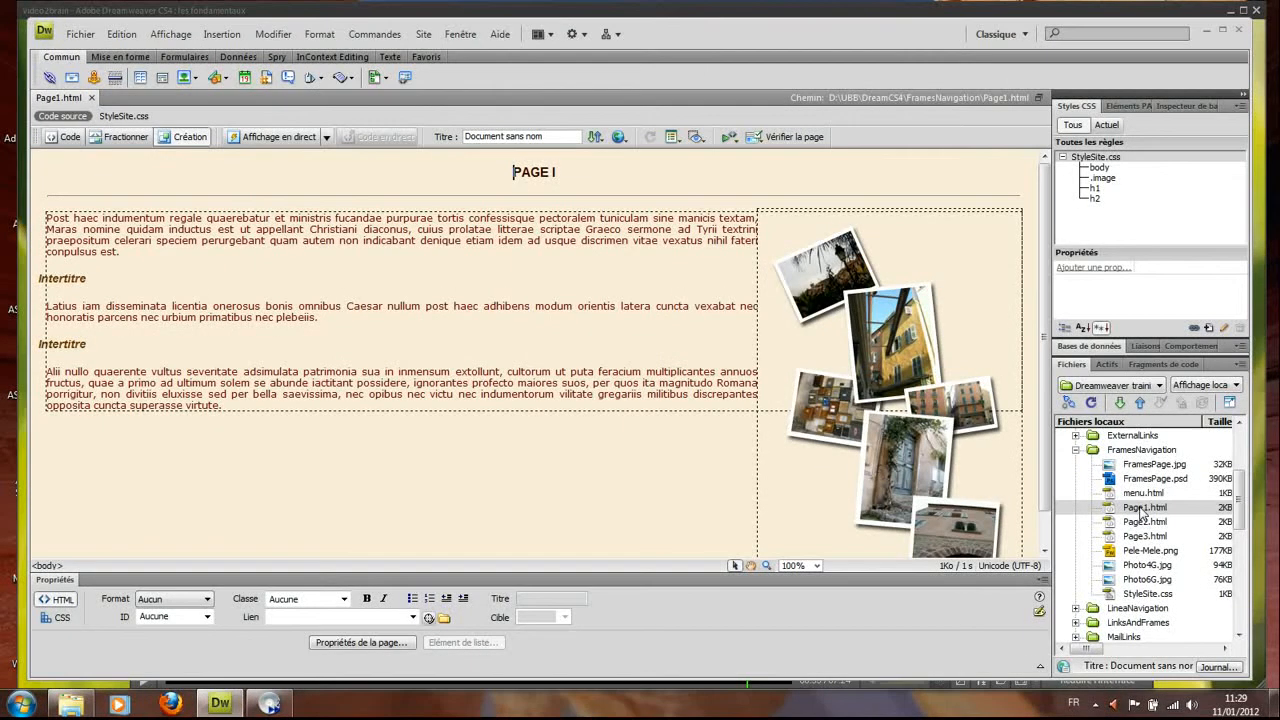
{"action": "double_click", "coordinate": [1146, 522]}
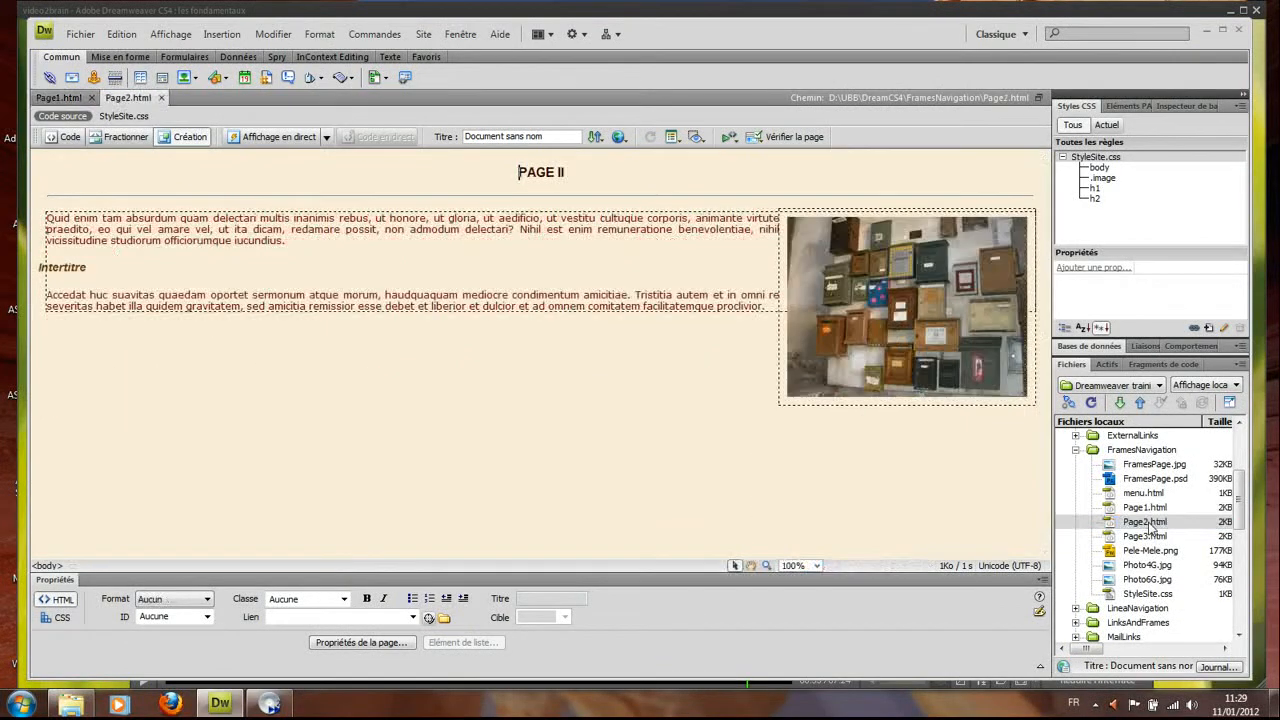
{"action": "double_click", "coordinate": [1147, 537]}
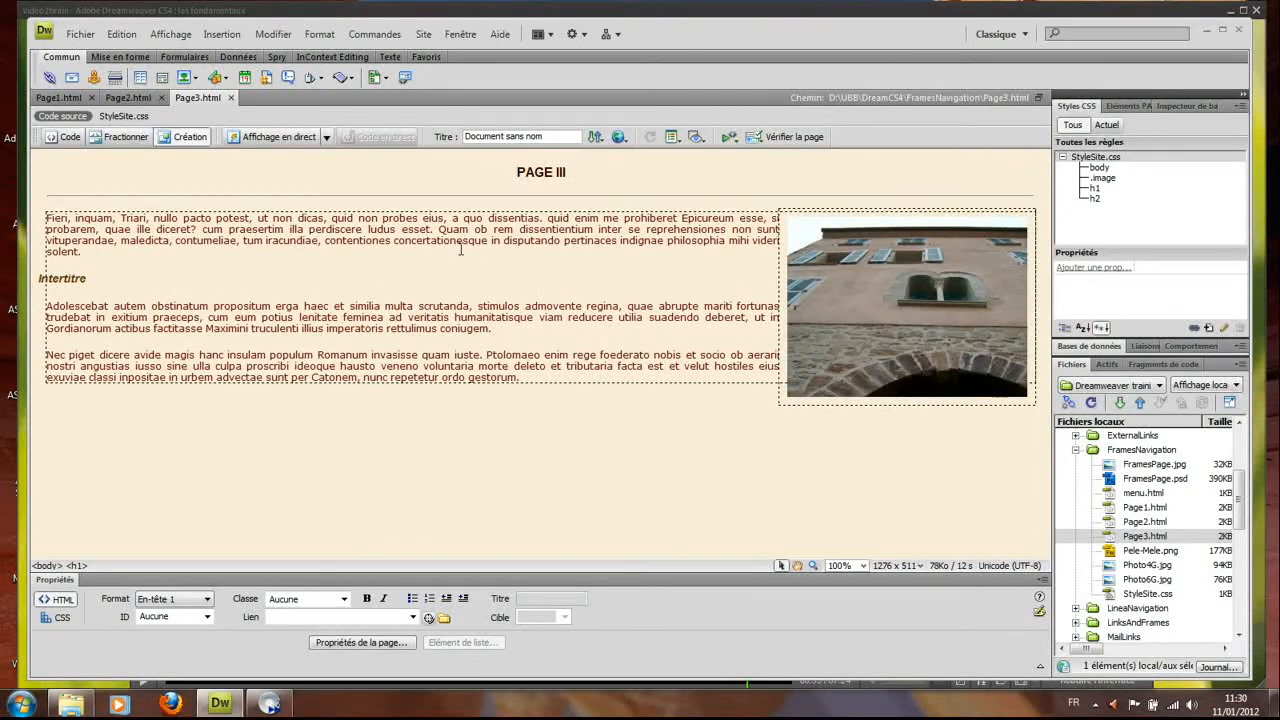
Create a new document from the Gauche fixe sample frameset layout
{"action": "left_click", "coordinate": [86, 36]}
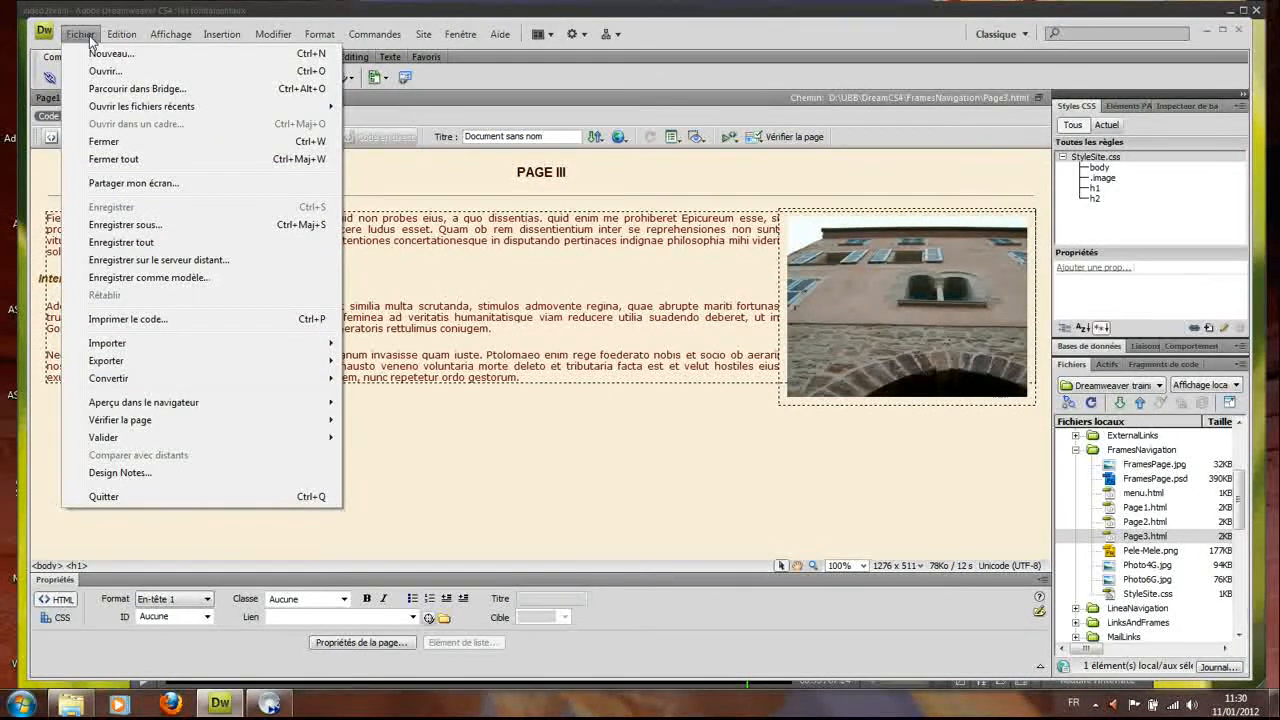
{"action": "left_click", "coordinate": [102, 55]}
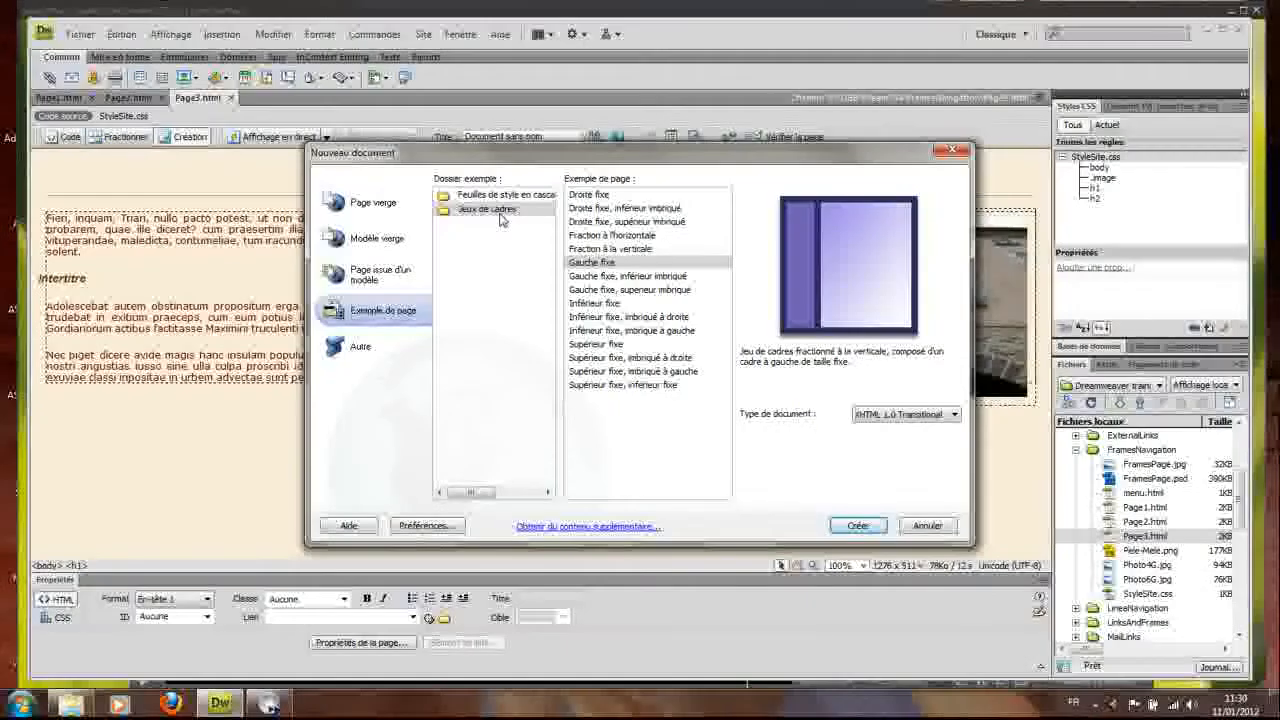
{"action": "left_click", "coordinate": [607, 264]}
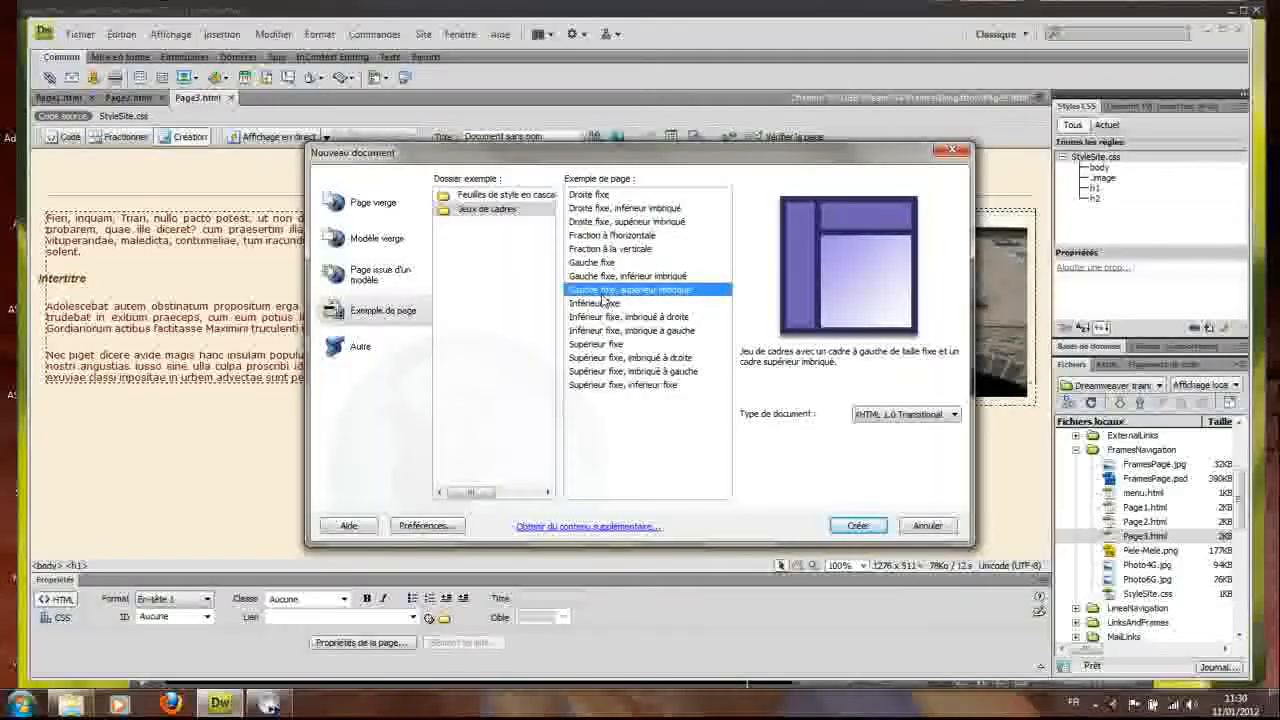
{"action": "left_click", "coordinate": [585, 210]}
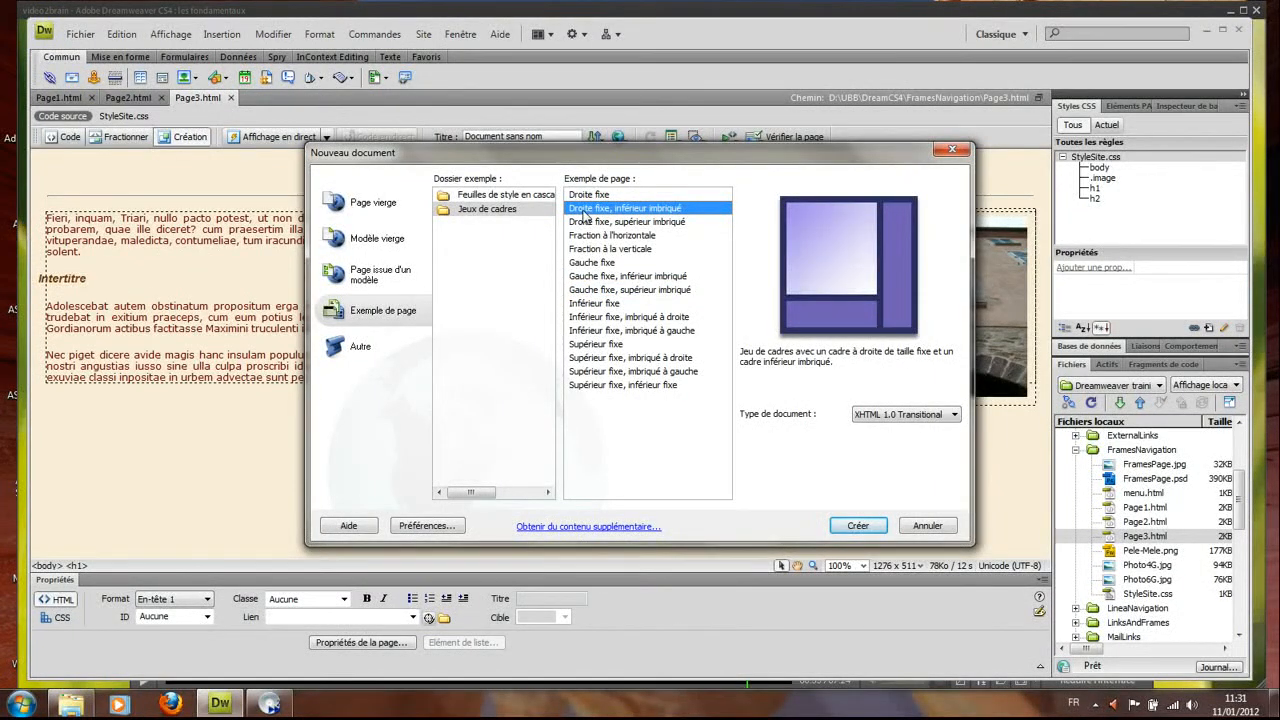
{"action": "left_click", "coordinate": [588, 263]}
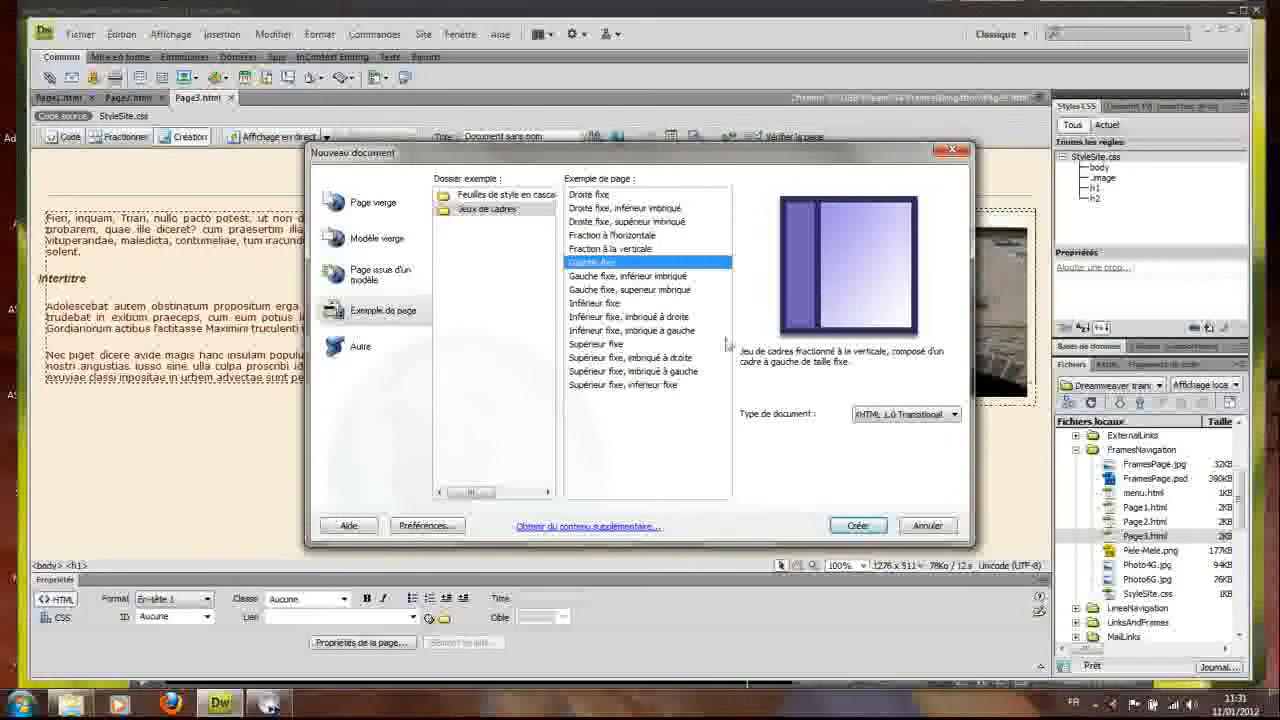
{"action": "left_click", "coordinate": [845, 527]}
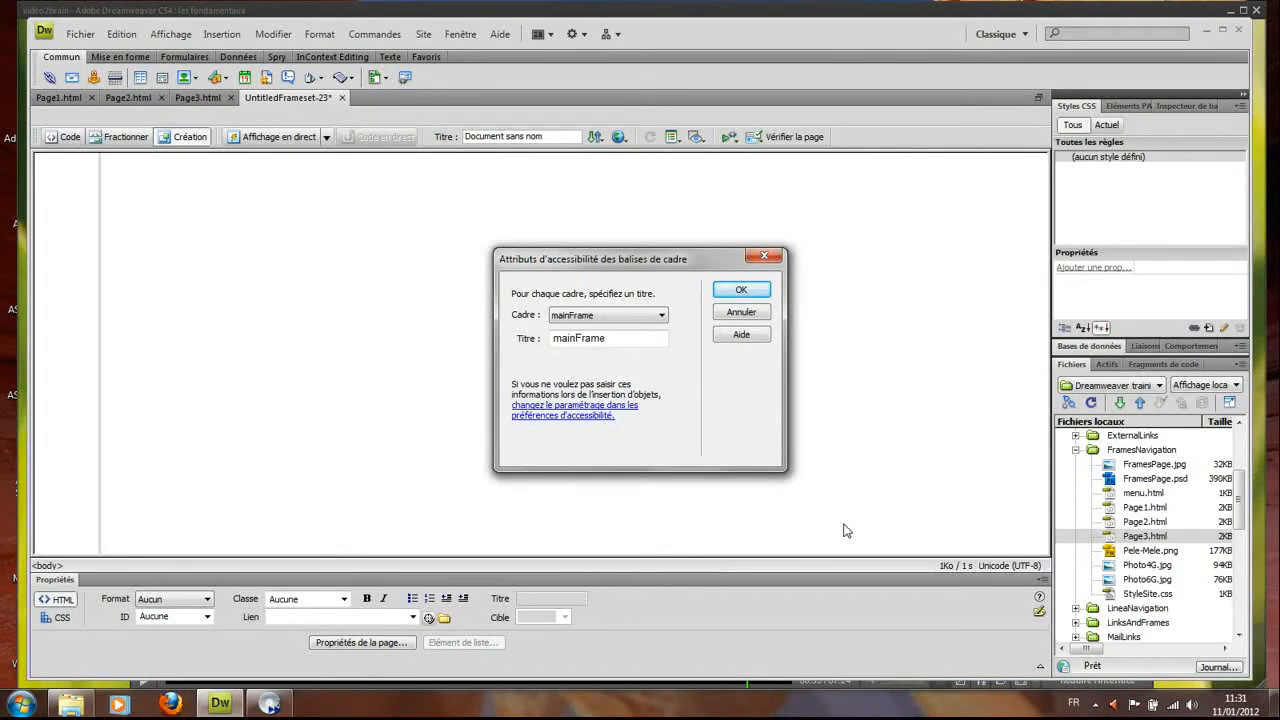
Accept the default frame titles, leftFrame and mainFrame, in the frame accessibility dialog
{"action": "left_click", "coordinate": [662, 317]}
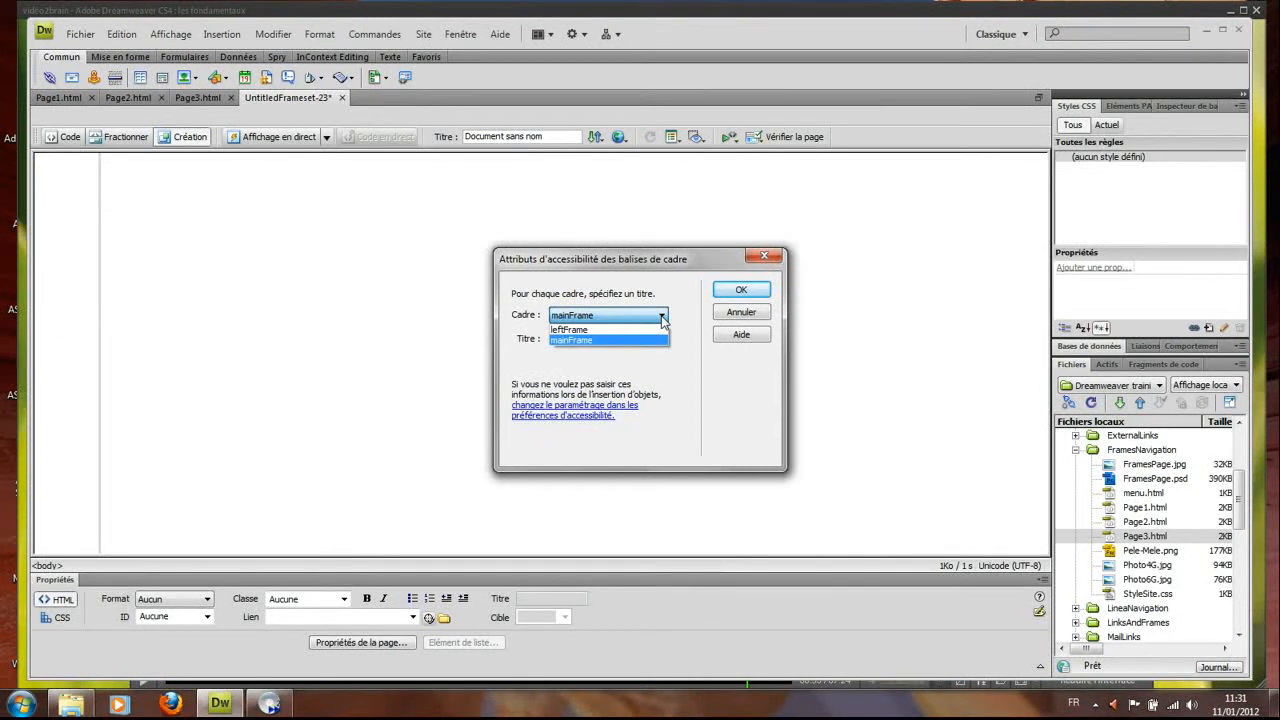
{"action": "left_click", "coordinate": [742, 293]}
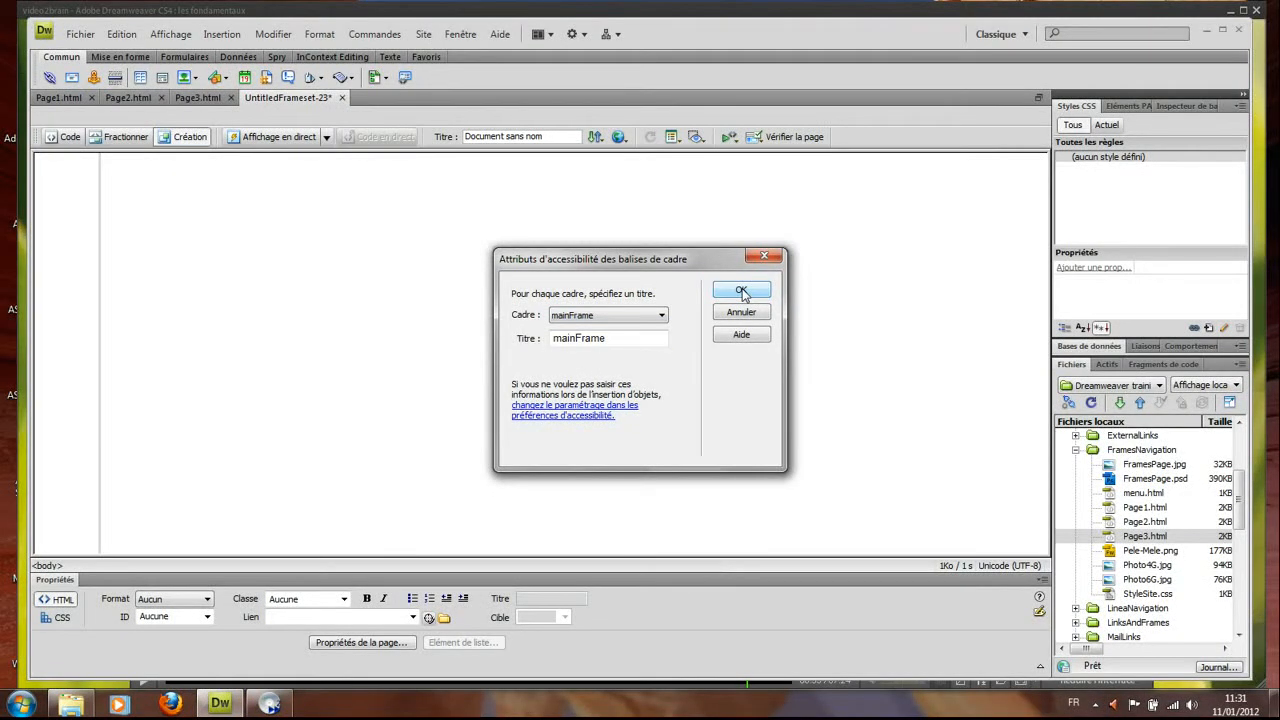
{"action": "left_click", "coordinate": [741, 291]}
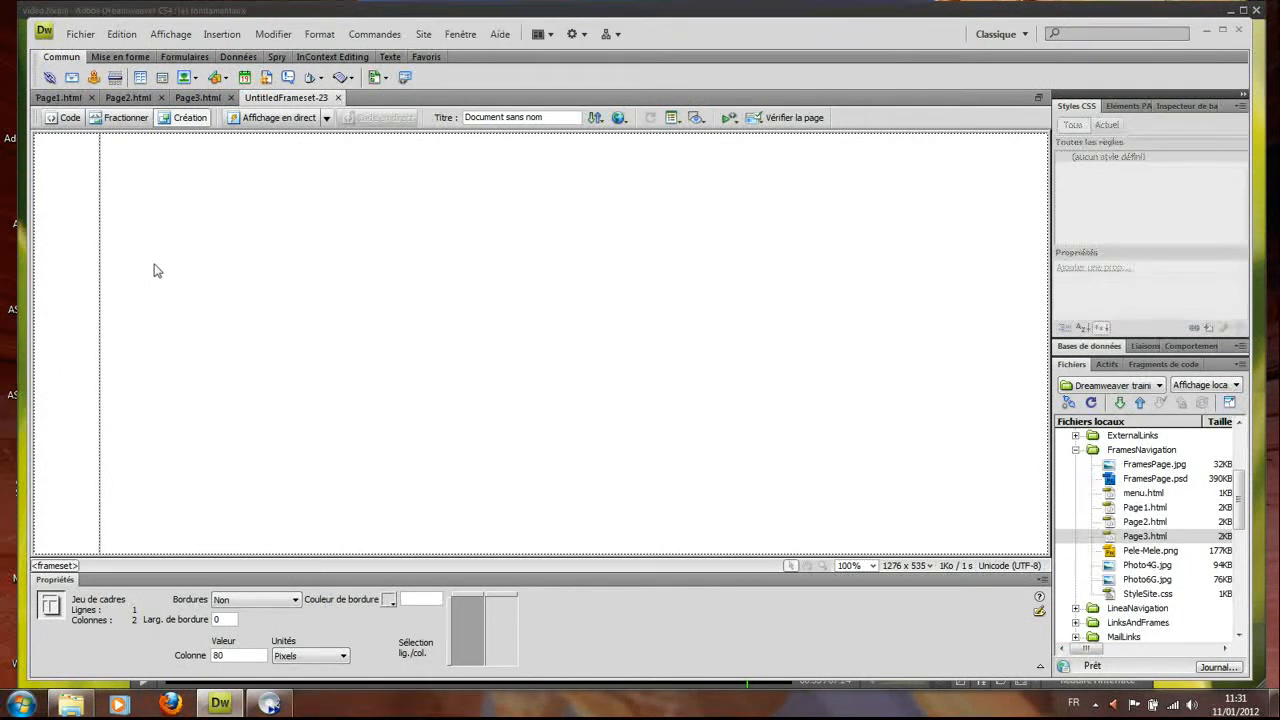
Save the whole frameset under the name FramePage.html
{"action": "left_click", "coordinate": [79, 35]}
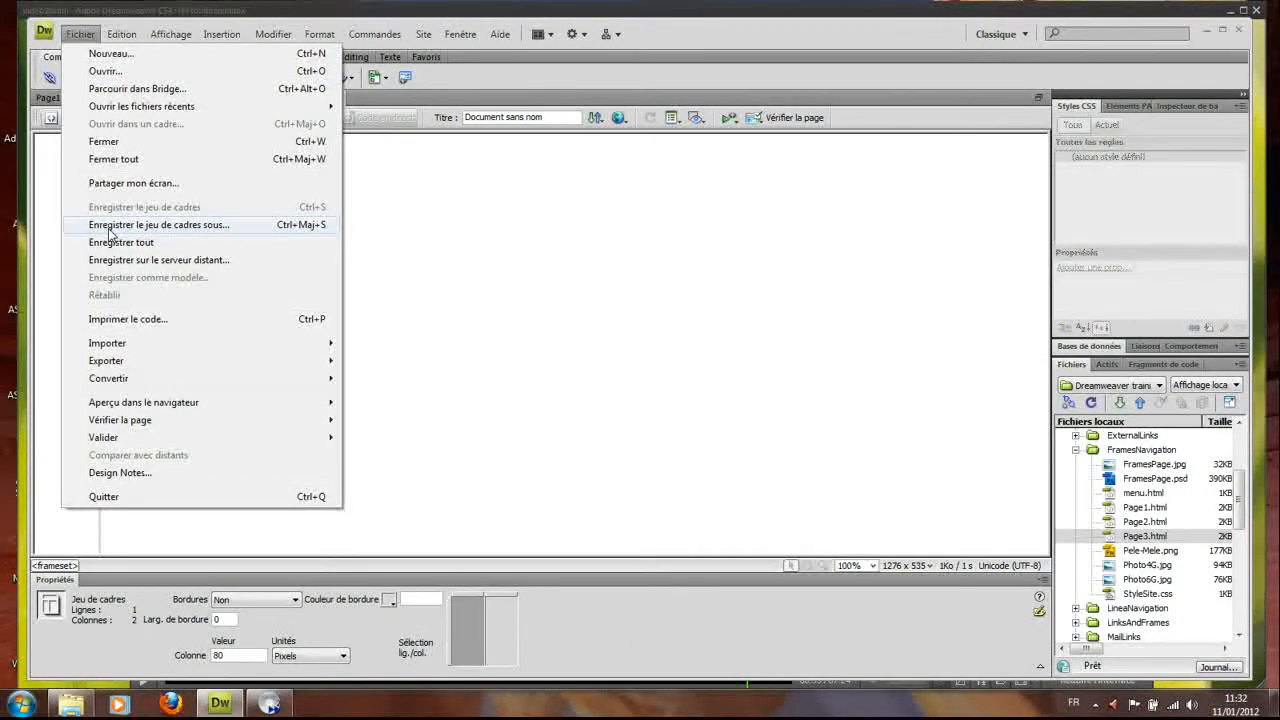
{"action": "left_click", "coordinate": [111, 233]}
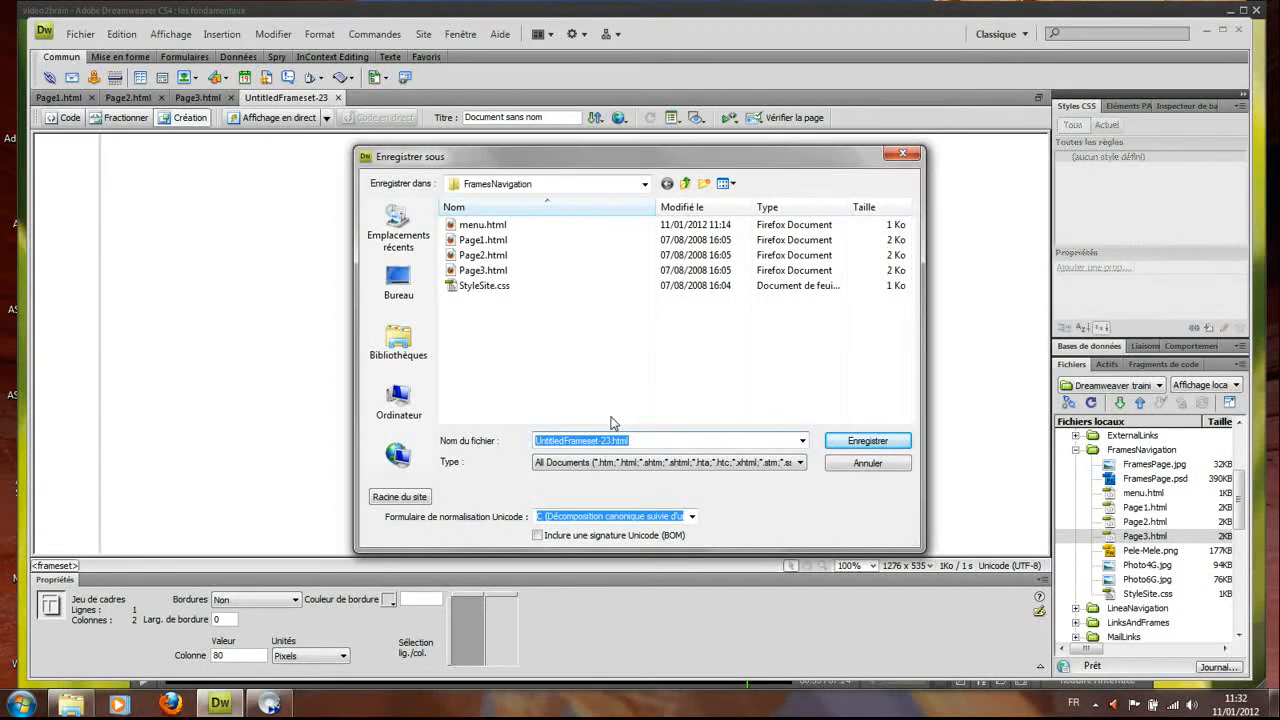
{"action": "type", "text": "FrameP"}
{"action": "type", "text": "age"}
{"action": "type", "text": ".html"}
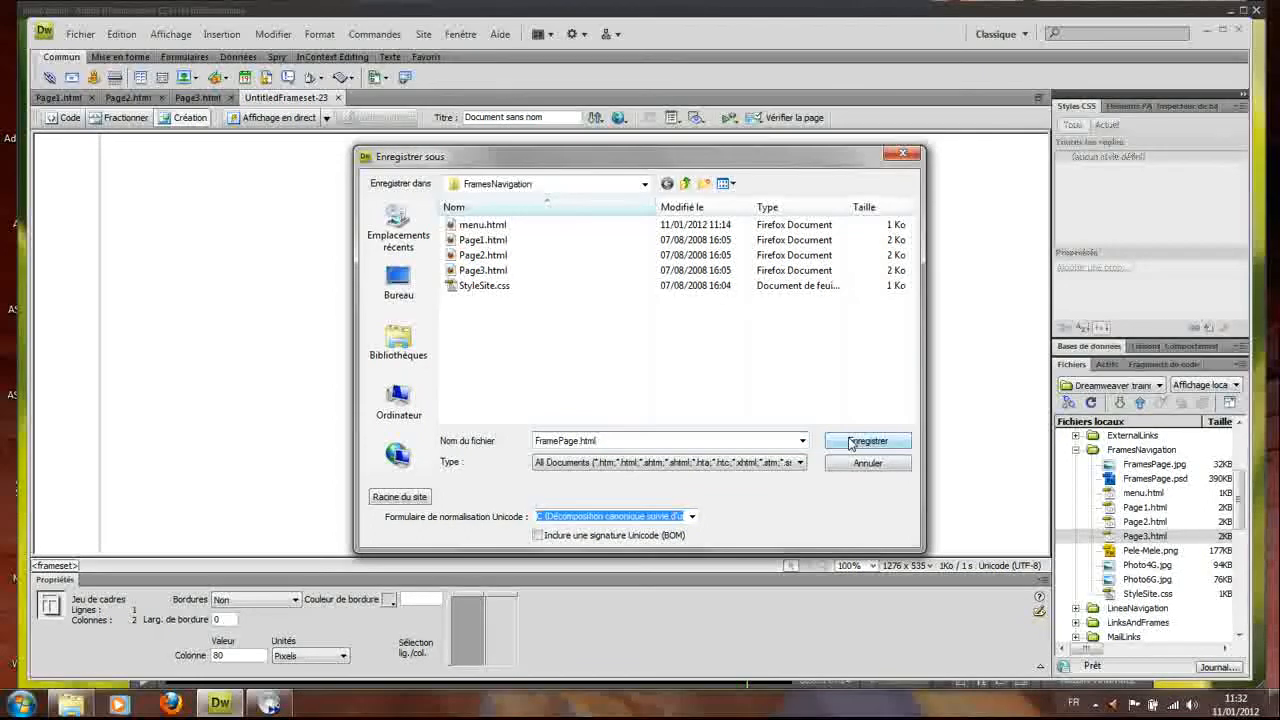
{"action": "left_click", "coordinate": [850, 443]}
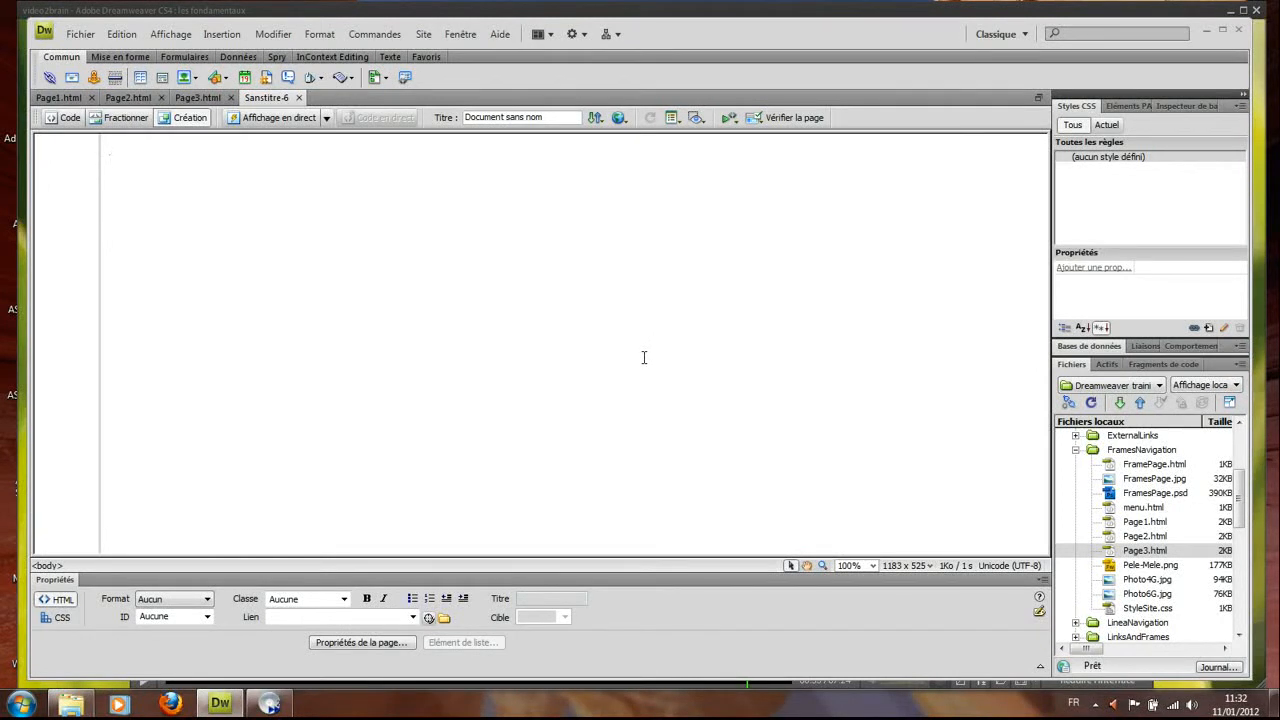
Begin saving the current empty frame, entering Home.html as its file name
{"action": "left_click", "coordinate": [81, 36]}
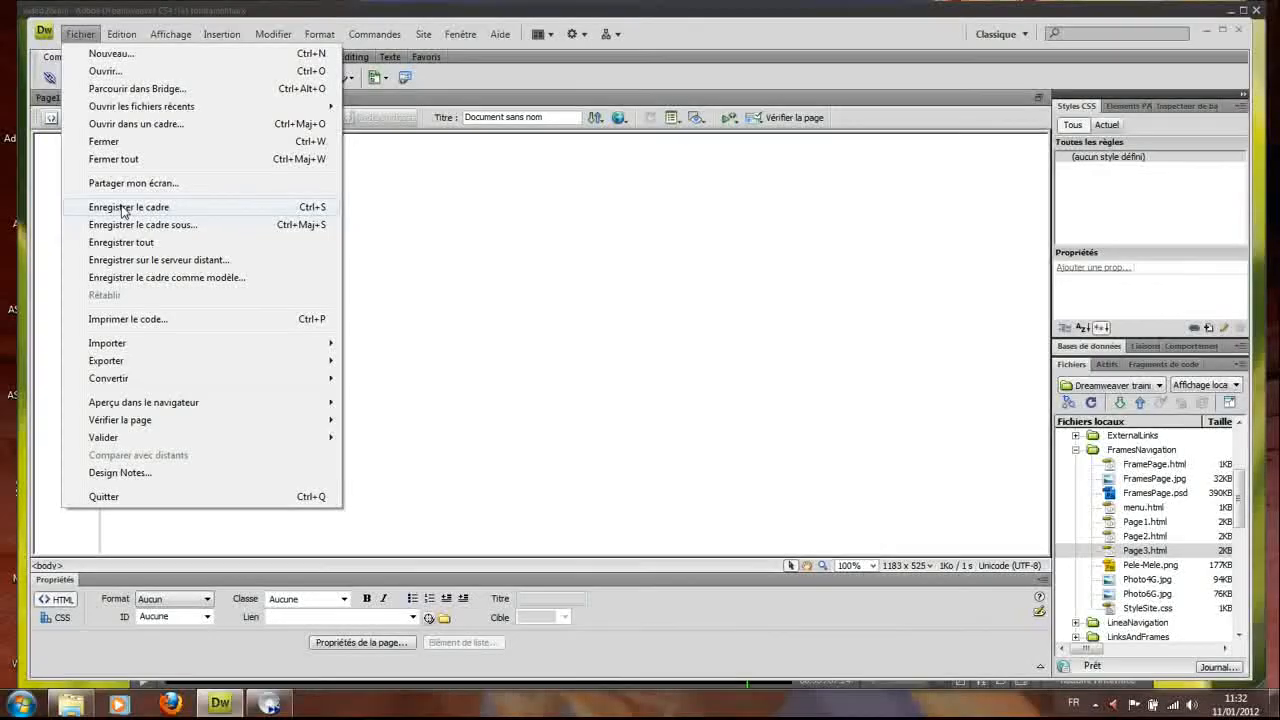
{"action": "left_click", "coordinate": [123, 207]}
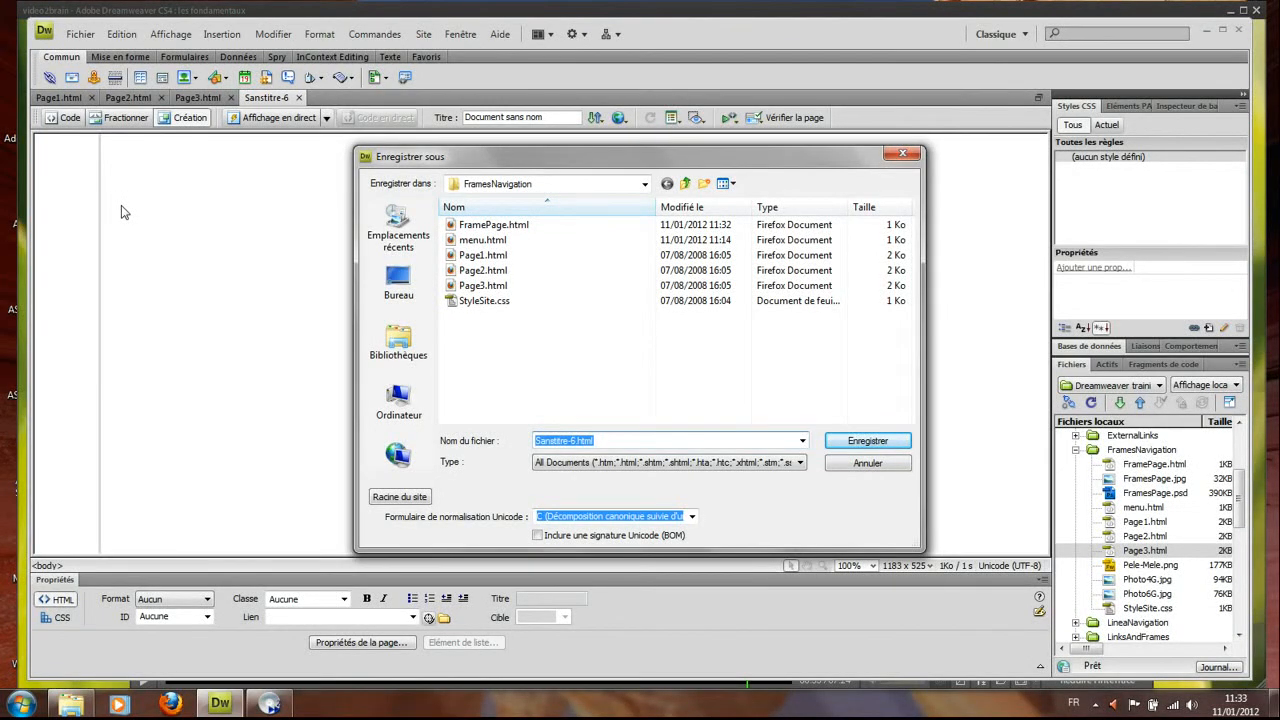
{"action": "type", "text": "Homre"}
{"action": "key", "text": "BackSpace"}
{"action": "key", "text": "BackSpace"}
{"action": "type", "text": "e.html"}
Finish saving Home.html and type 'Welcome to my website.' on the page
{"action": "left_click", "coordinate": [877, 440]}
{"action": "left_click", "coordinate": [877, 440]}
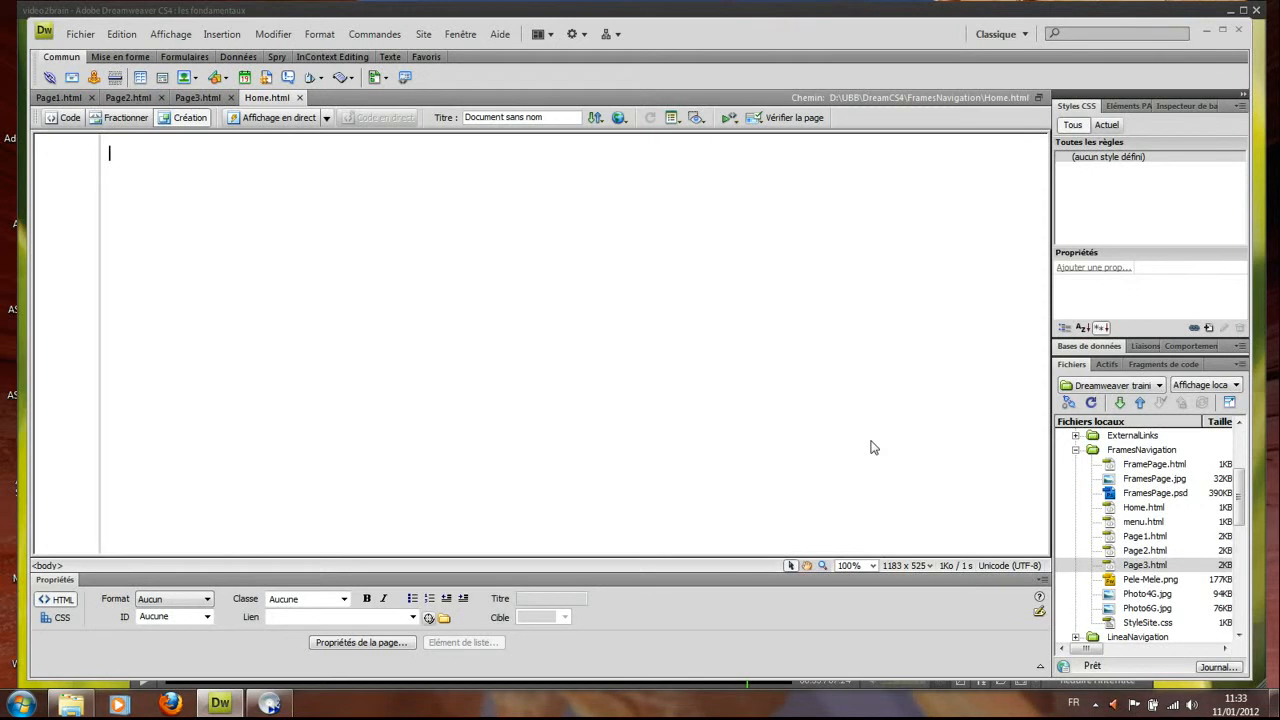
{"action": "type", "text": "Welcome to my mebs"}
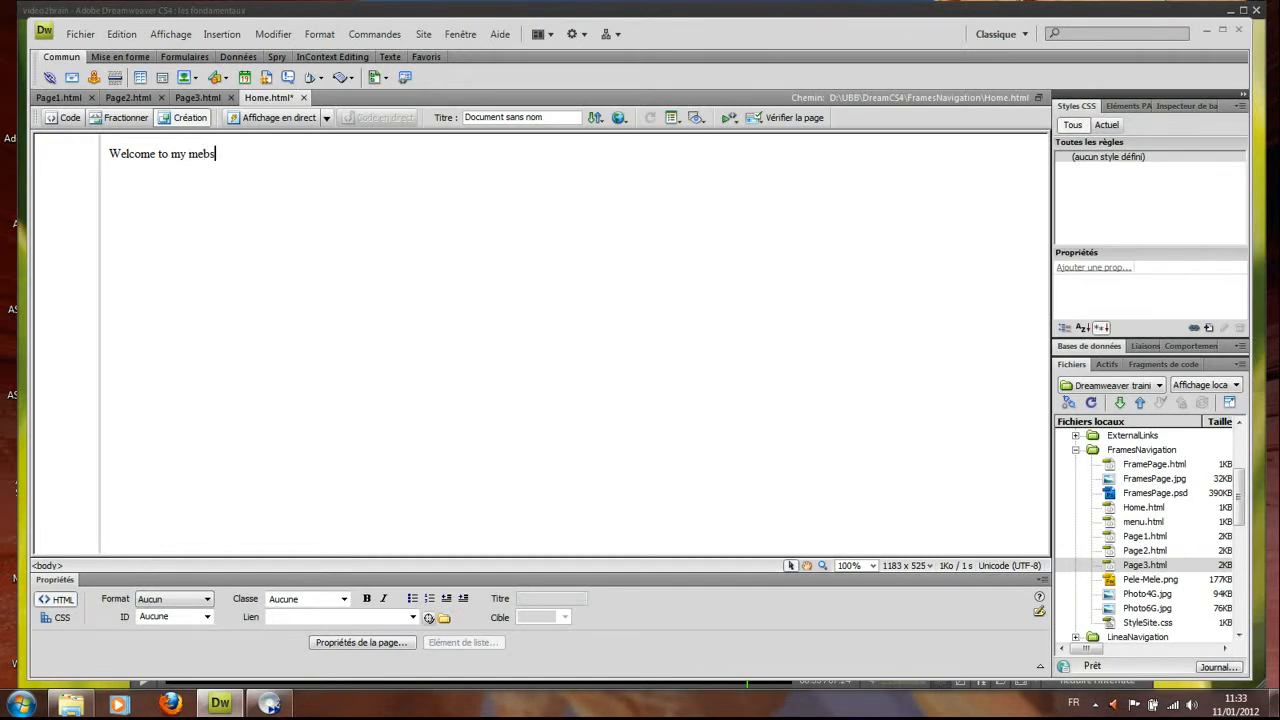
{"action": "type", "text": "ite."}
Attach the external stylesheet StyleSite.css to Home.html and save the page
{"action": "left_click", "coordinate": [1194, 329]}
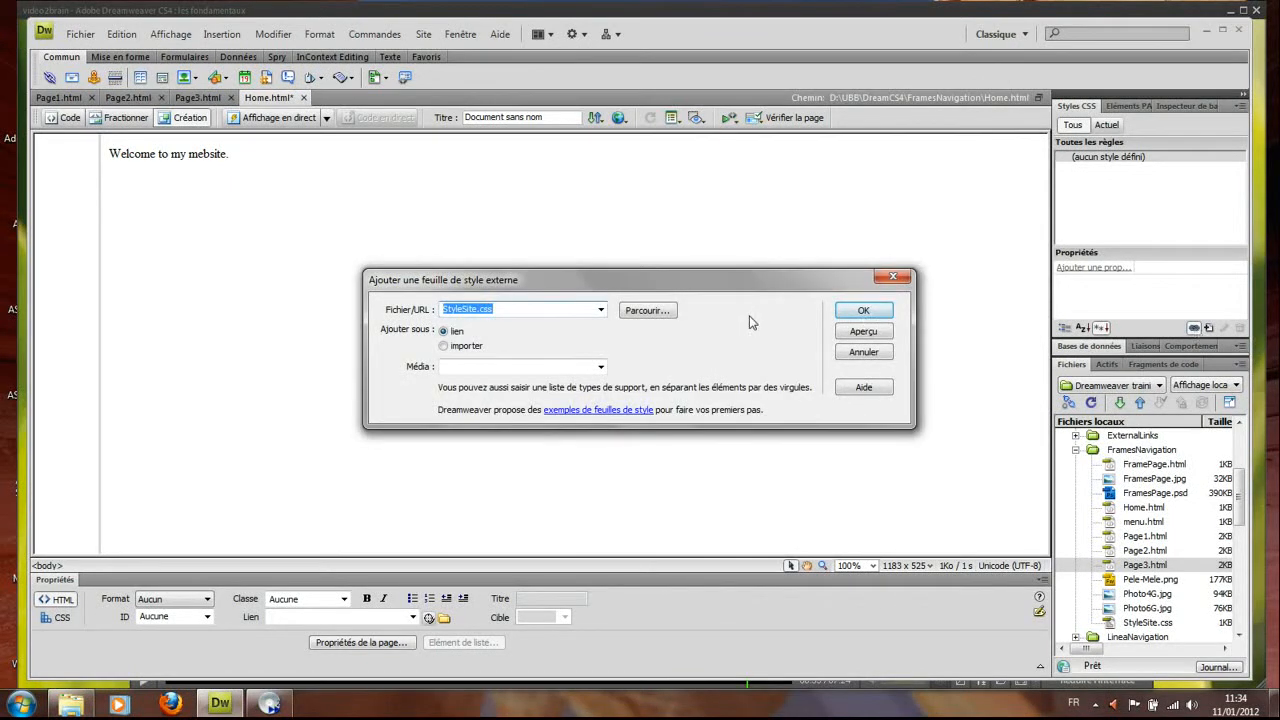
{"action": "left_click", "coordinate": [648, 311]}
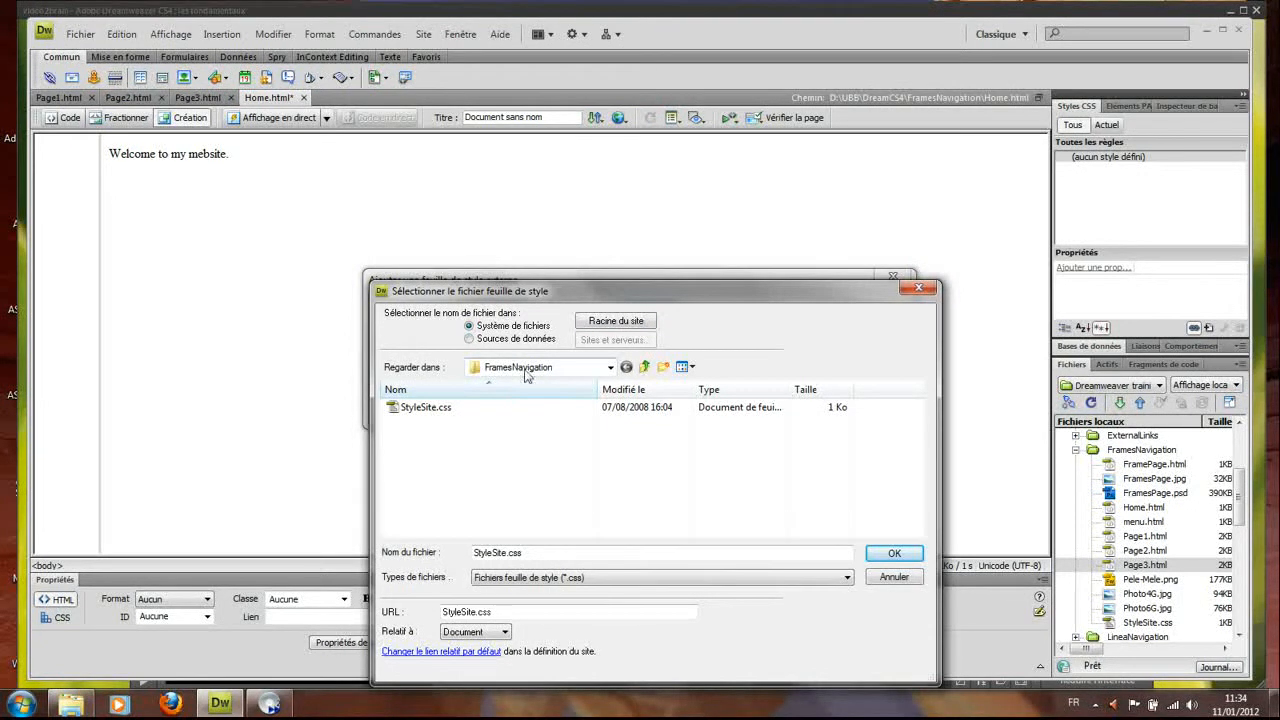
{"action": "left_click", "coordinate": [422, 416]}
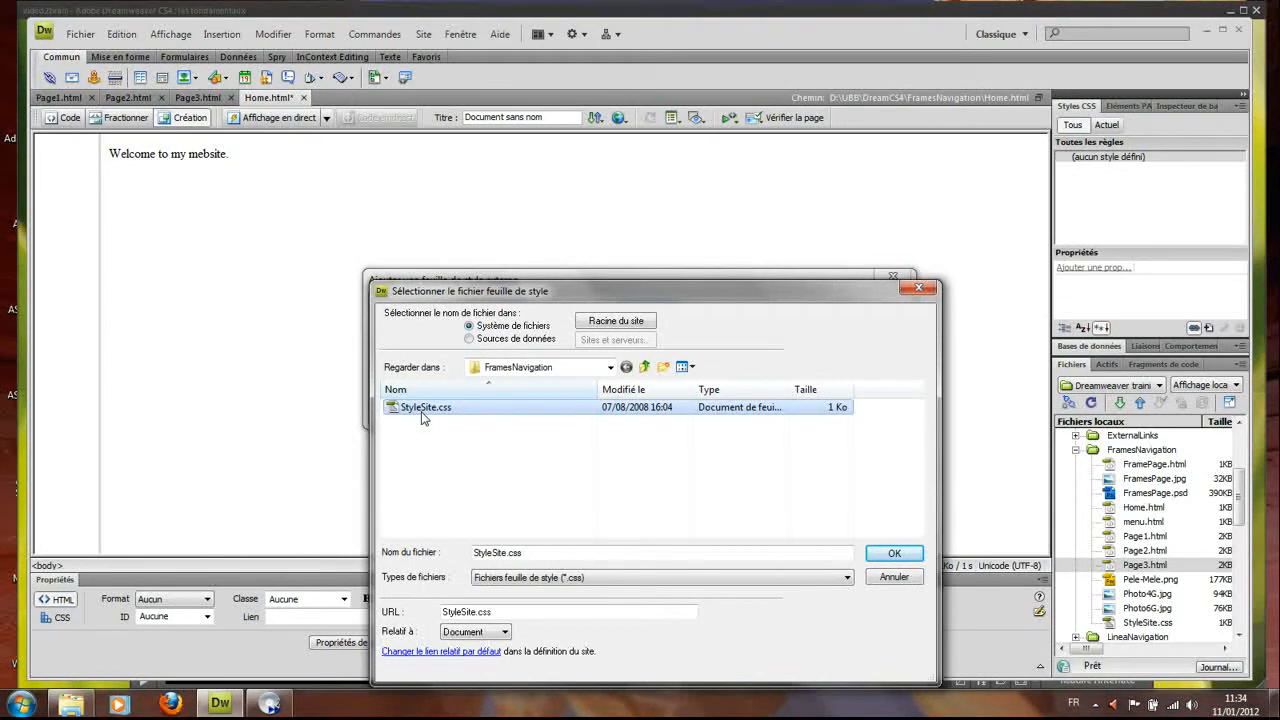
{"action": "left_click", "coordinate": [887, 556]}
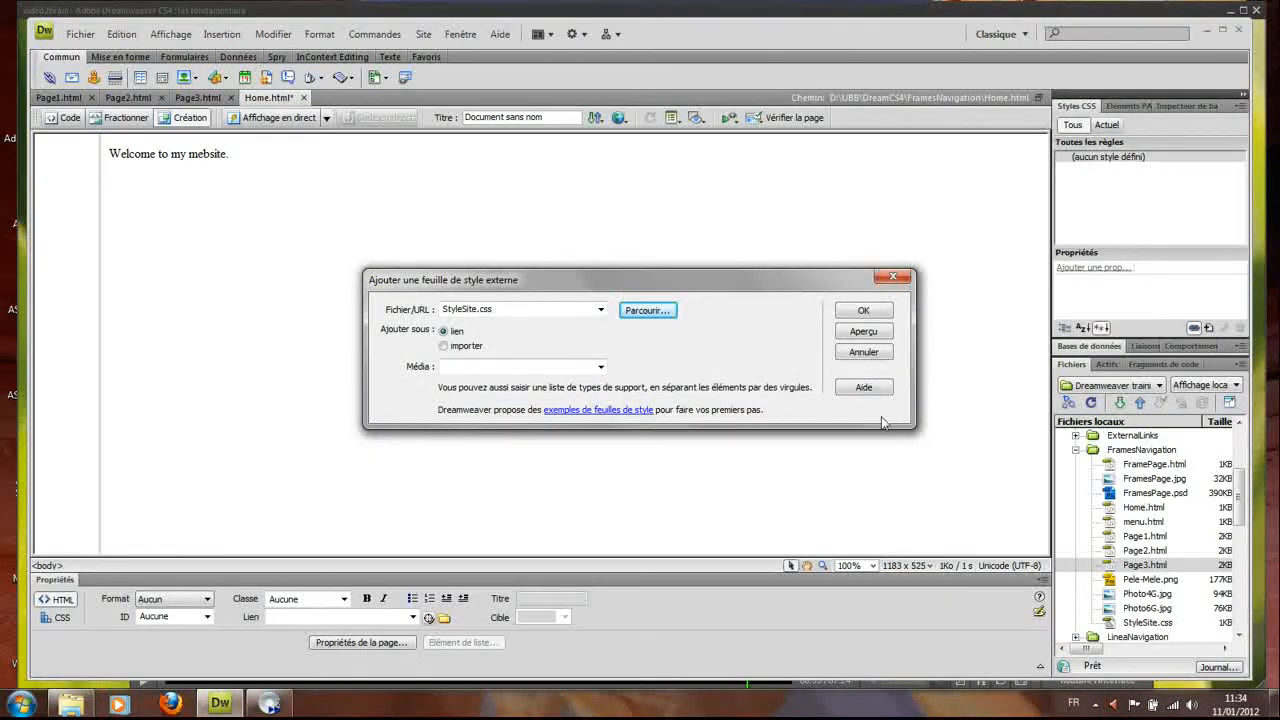
{"action": "left_click", "coordinate": [873, 313]}
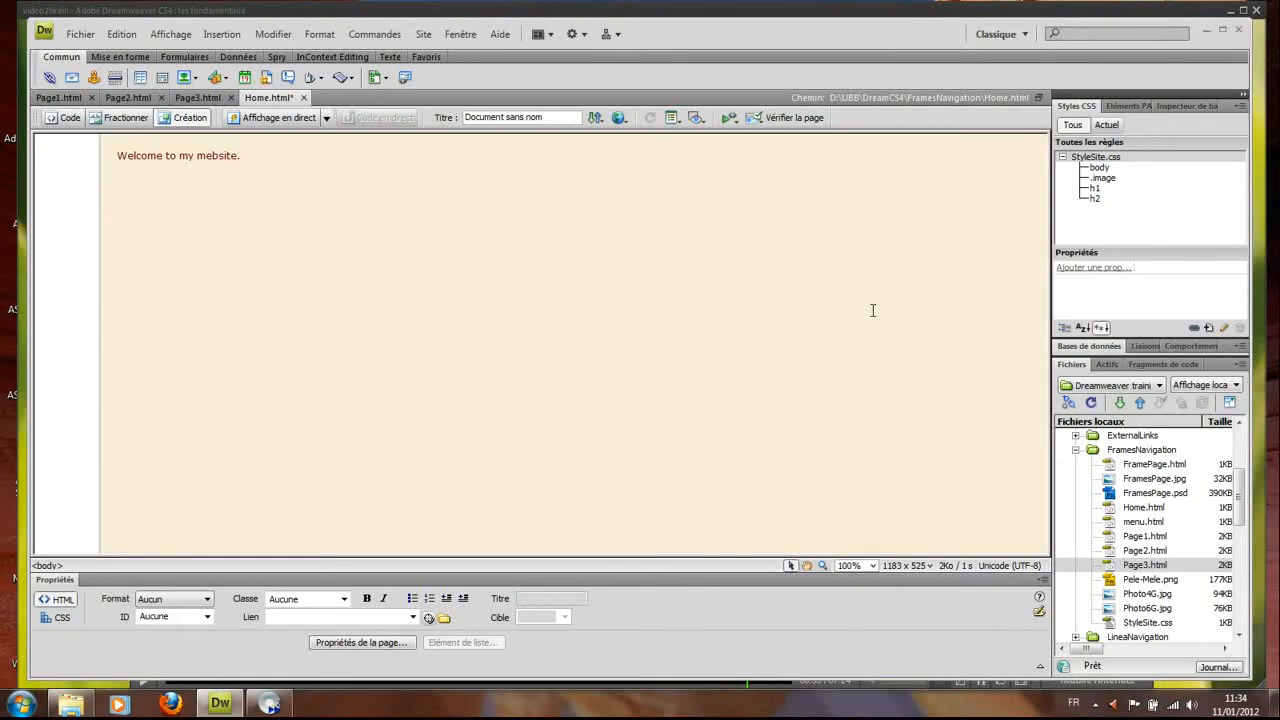
{"action": "key", "text": "ctrl+s"}
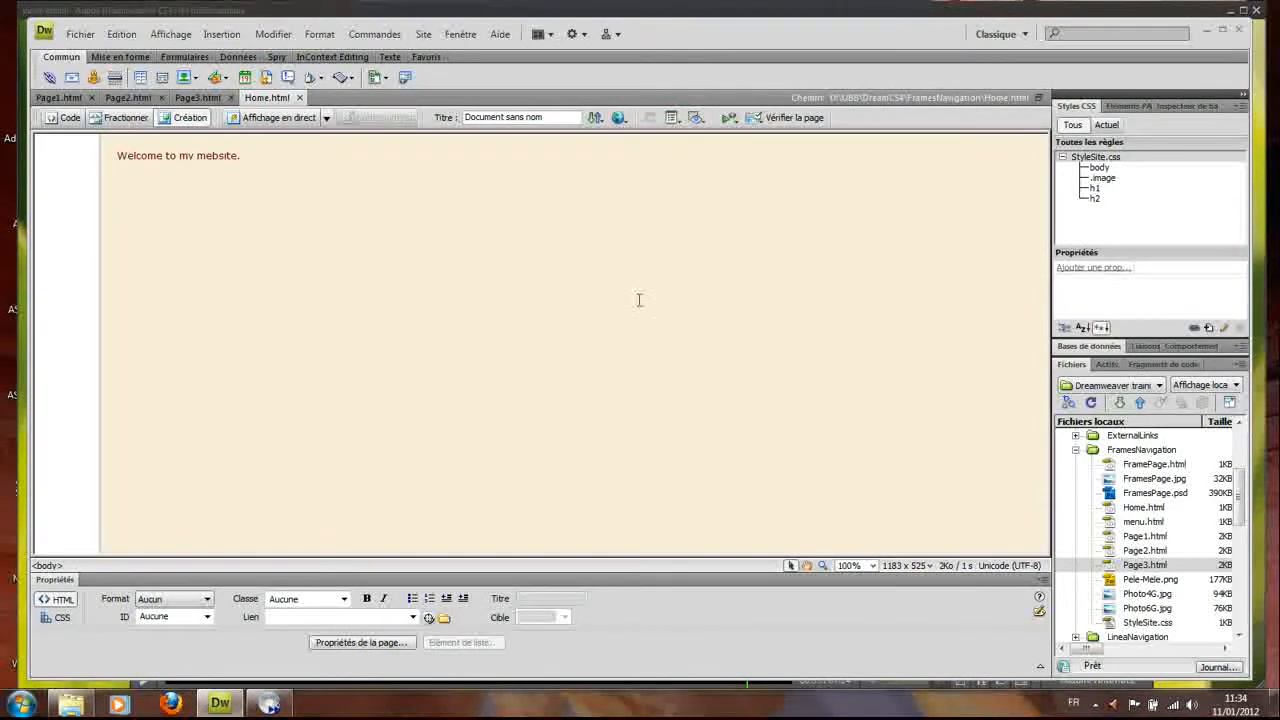
In the left frame, type Home, Page I, Page II and Page III, one per line
{"action": "left_click", "coordinate": [71, 230]}
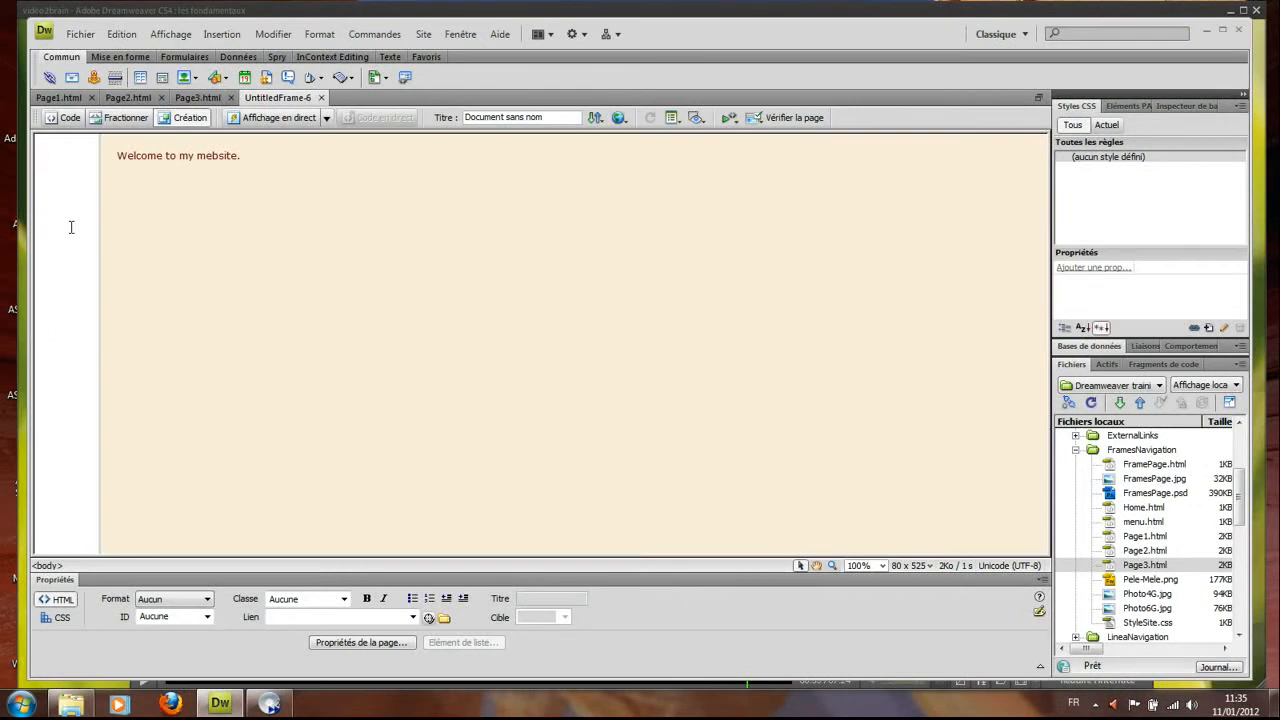
{"action": "type", "text": "Home"}
{"action": "key", "text": "Return"}
{"action": "type", "text": "Page"}
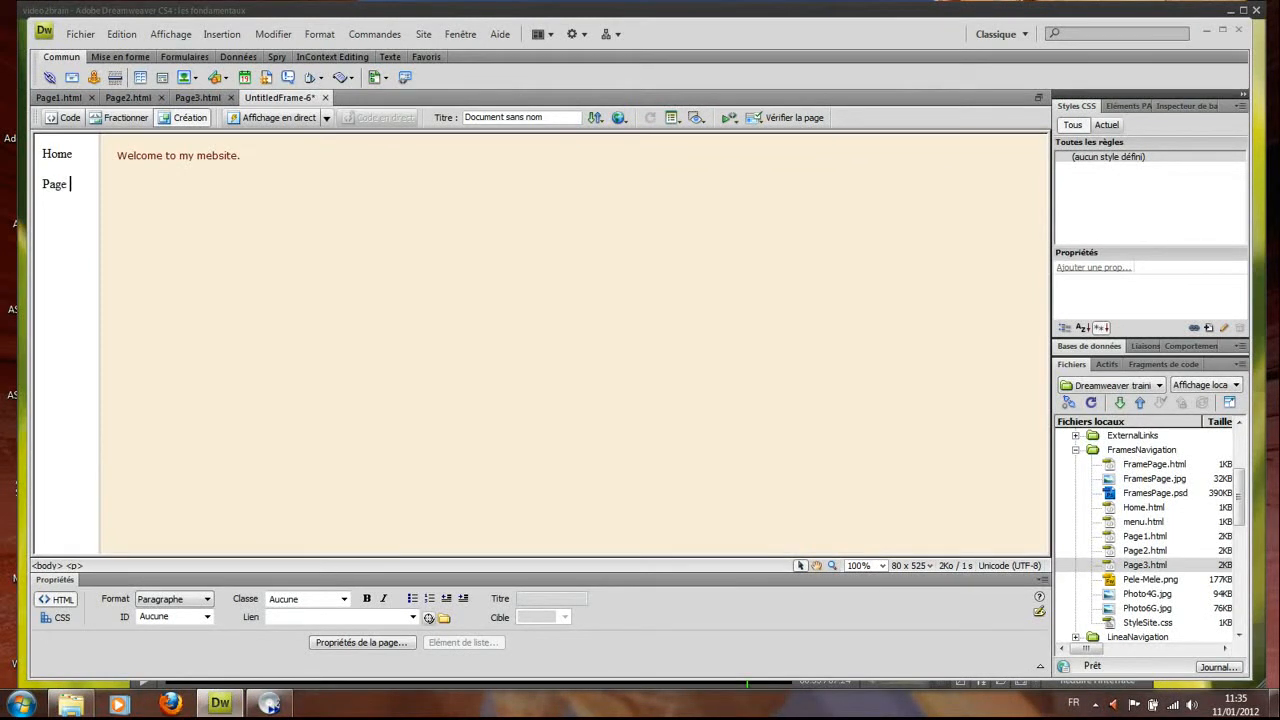
{"action": "type", "text": " 1"}
{"action": "key", "text": "Return"}
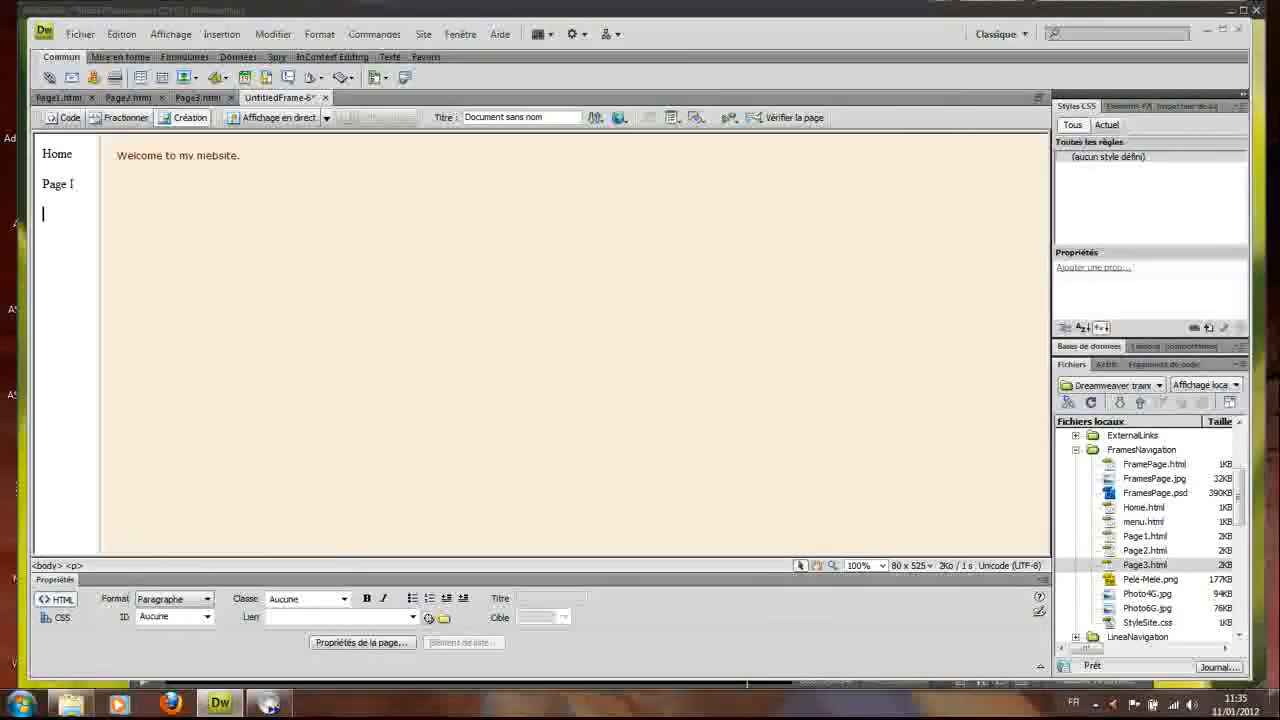
{"action": "type", "text": "Page "}
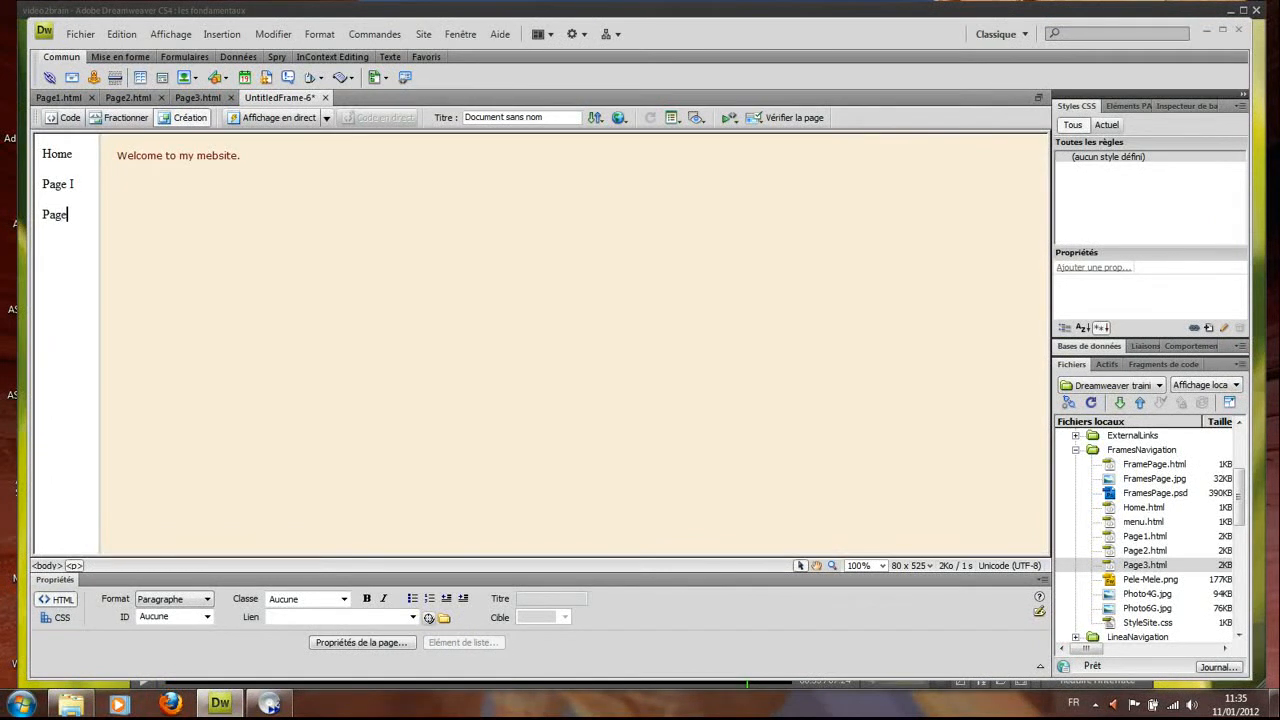
{"action": "type", "text": "II"}
{"action": "key", "text": "Return"}
{"action": "type", "text": "Page"}
Save the left frame as Menu.html, overwriting the existing menu.html
{"action": "left_click", "coordinate": [80, 34]}
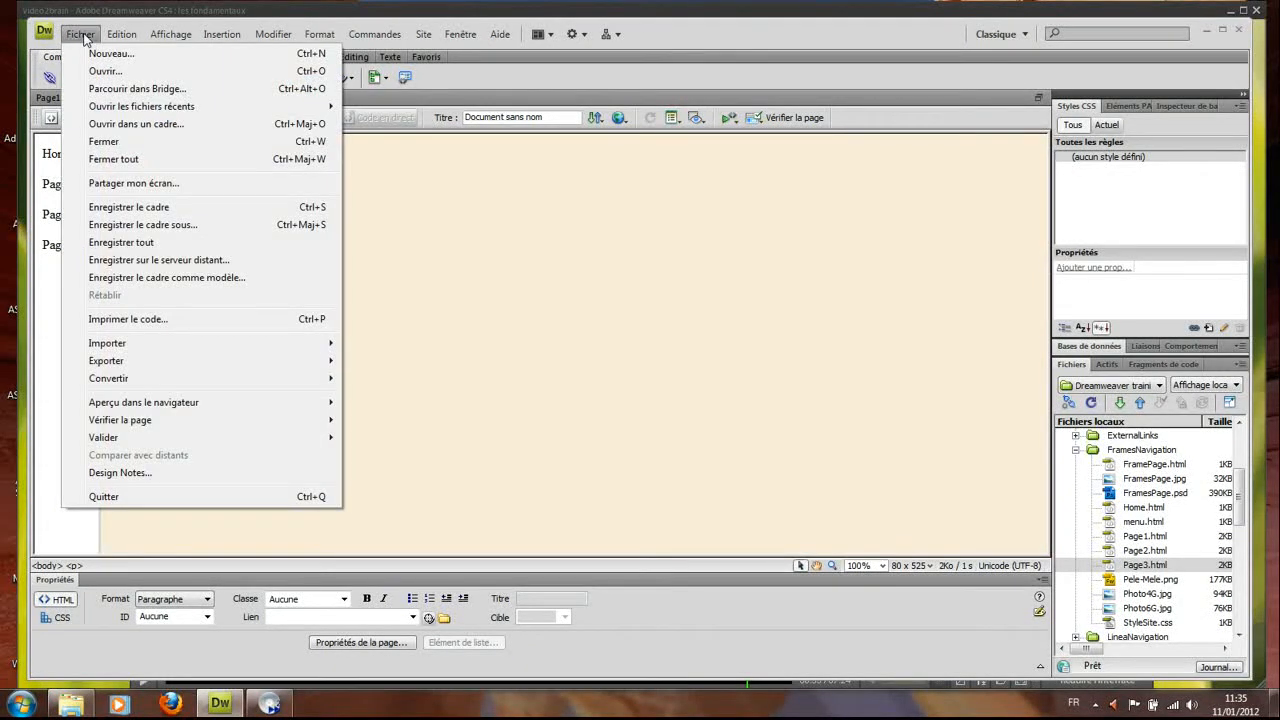
{"action": "left_click", "coordinate": [100, 212]}
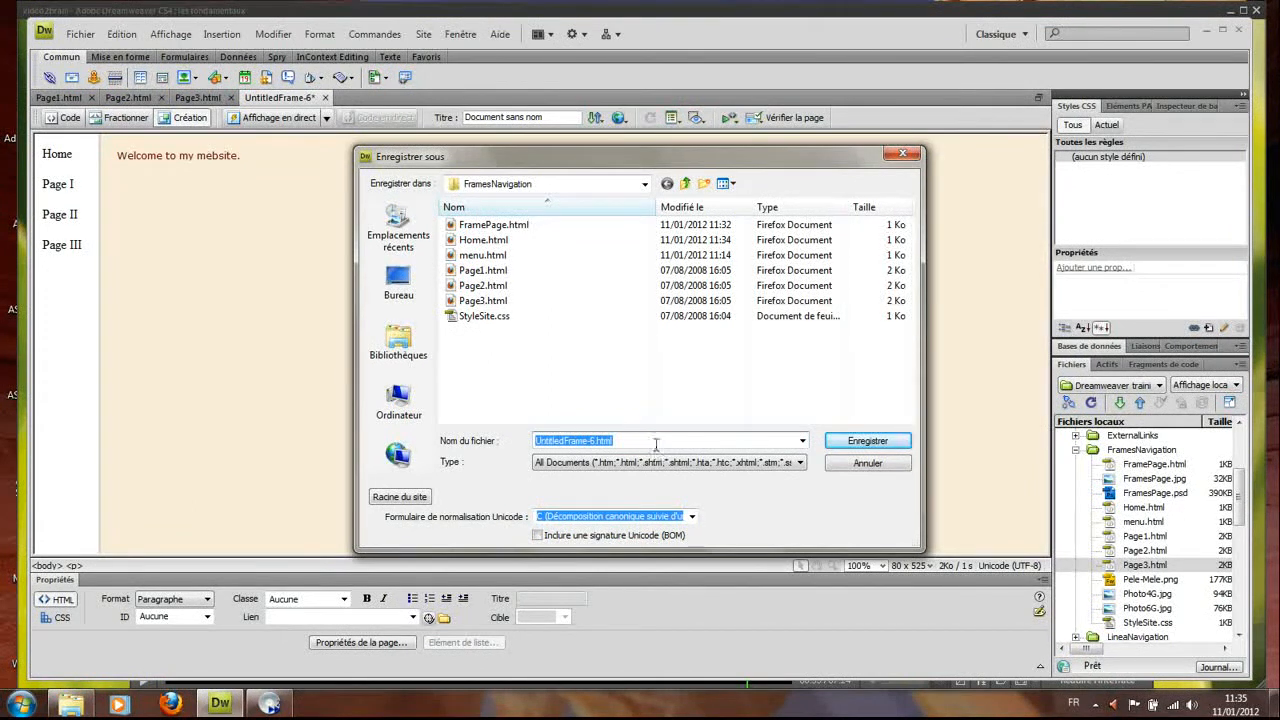
{"action": "type", "text": "me"}
{"action": "key", "text": "BackSpace"}
{"action": "key", "text": "BackSpace"}
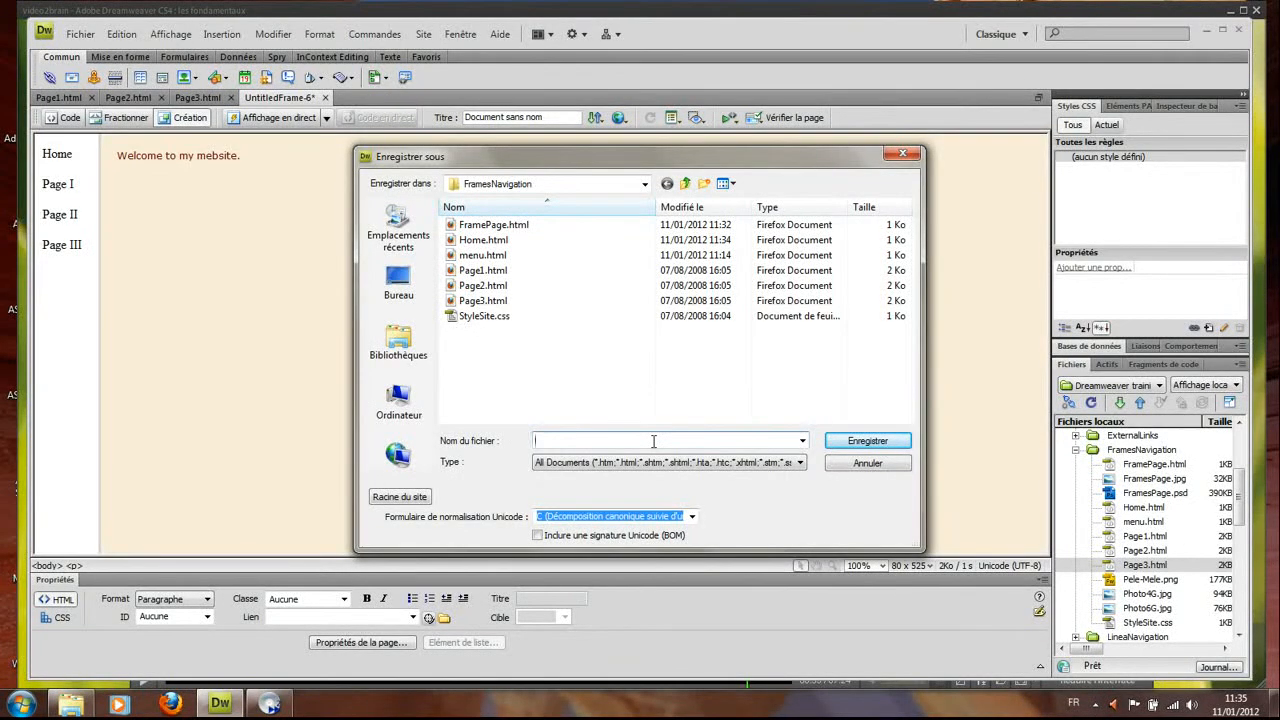
{"action": "type", "text": "Menu"}
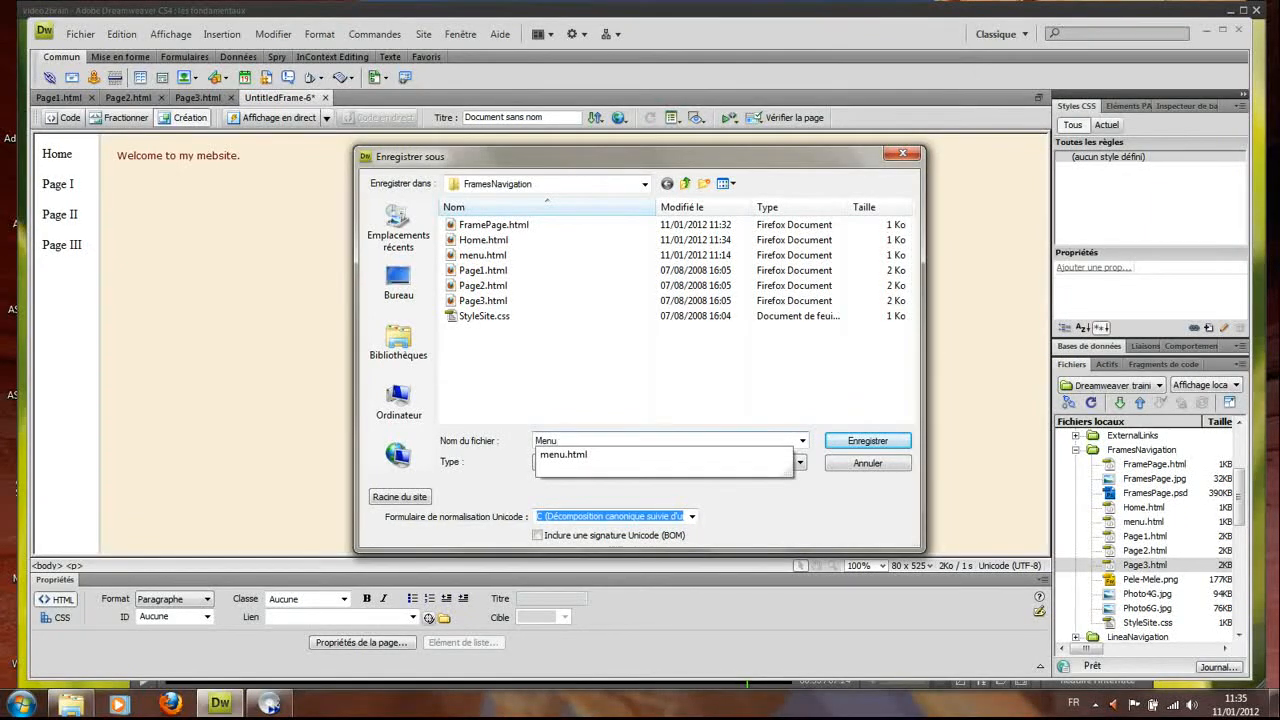
{"action": "type", "text": ".html"}
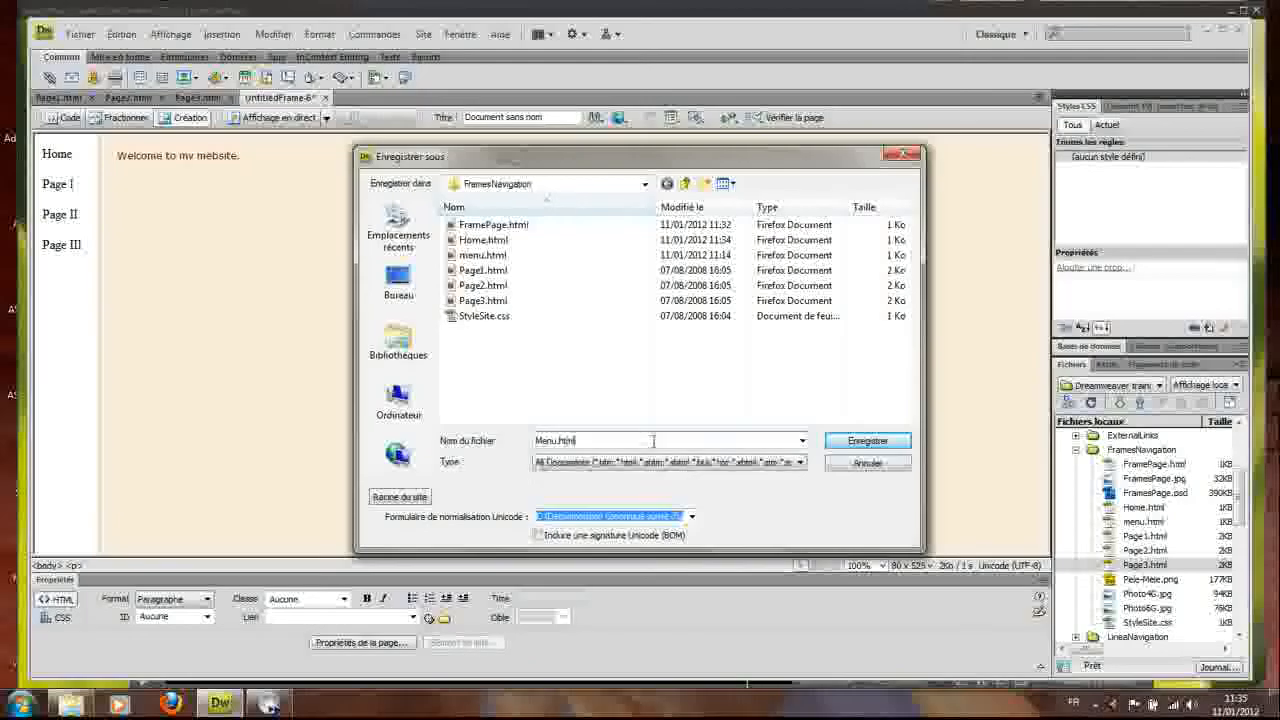
{"action": "left_click", "coordinate": [855, 446]}
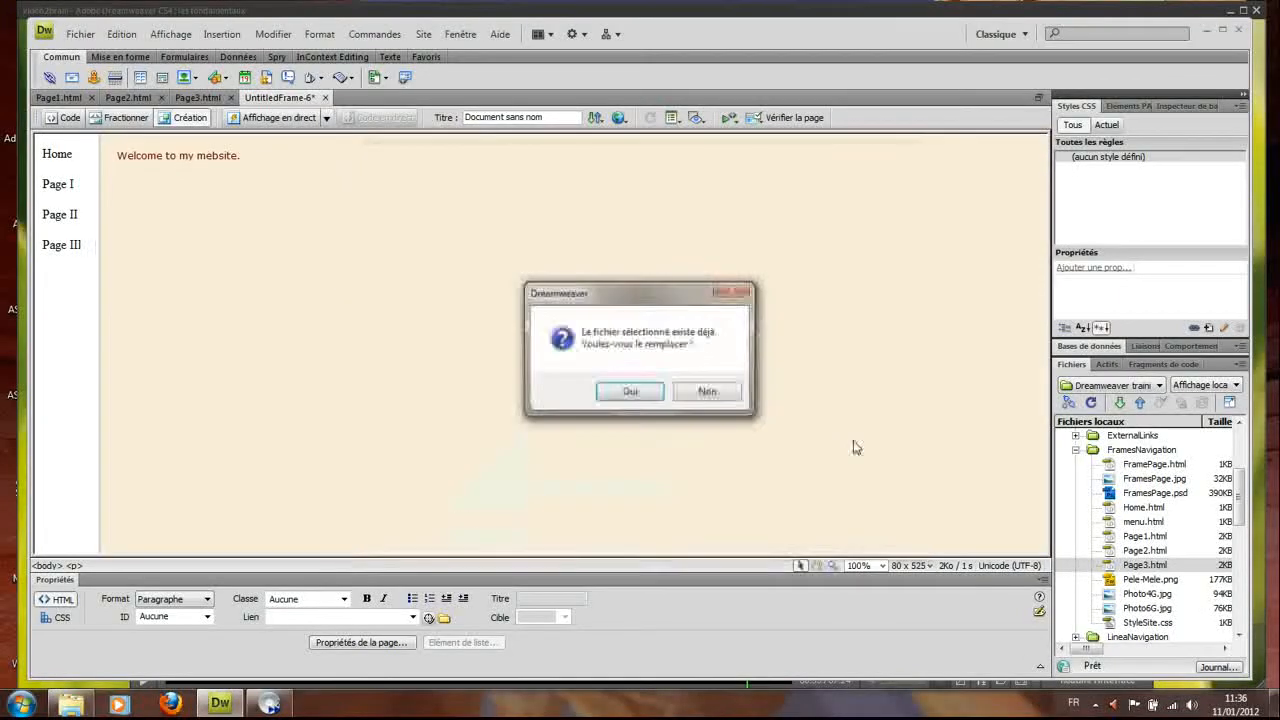
{"action": "left_click", "coordinate": [640, 396]}
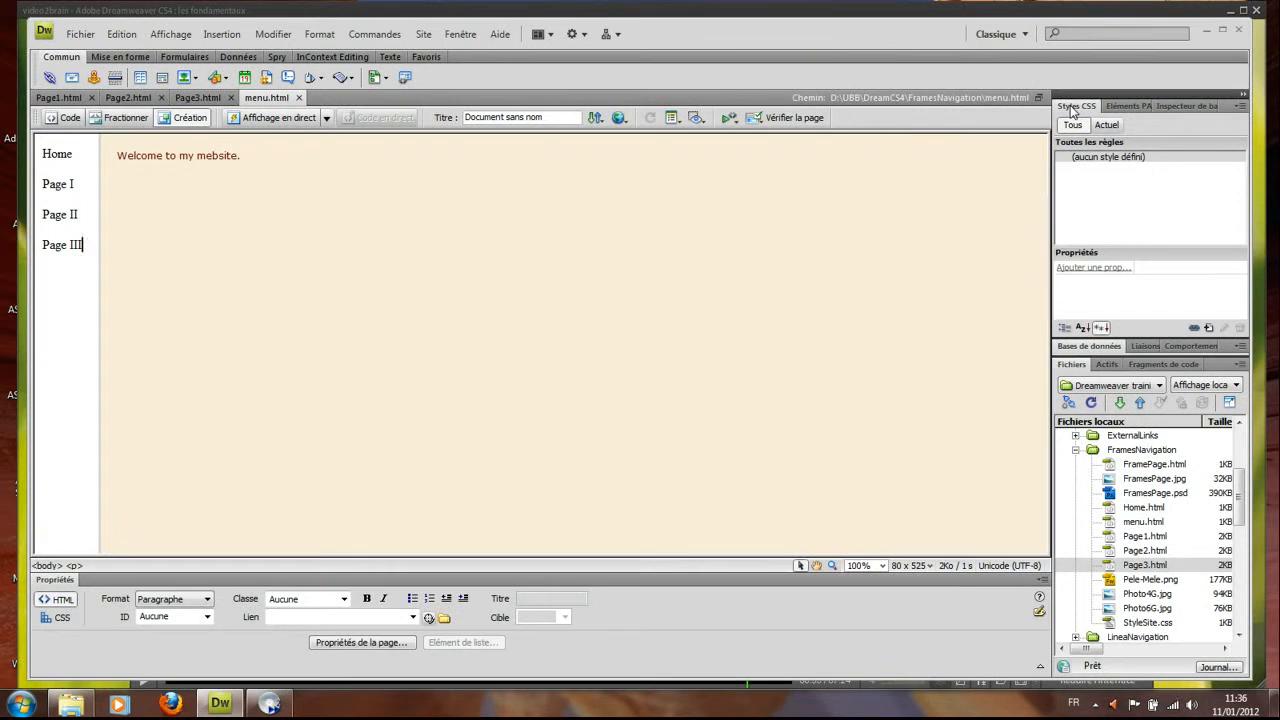
Attach the external stylesheet StyleSite.css to the menu page from the CSS Styles panel
{"action": "left_click", "coordinate": [1194, 330]}
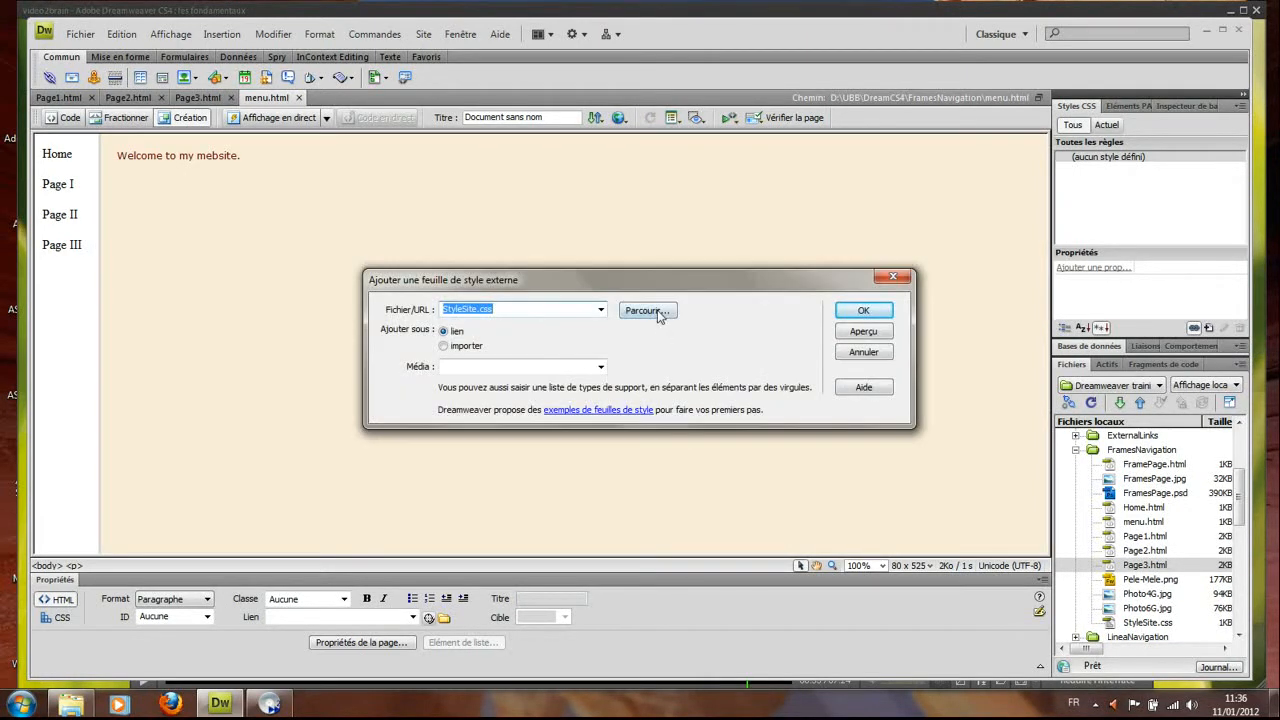
{"action": "left_click", "coordinate": [658, 311]}
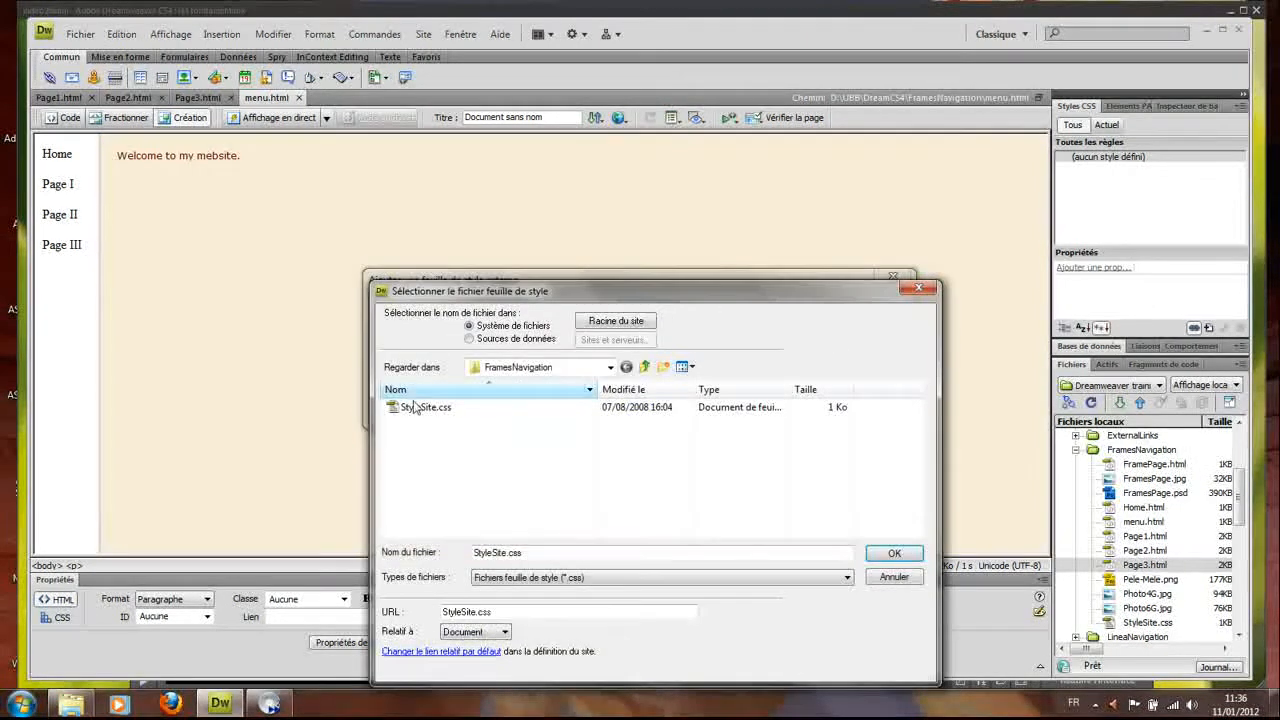
{"action": "left_click", "coordinate": [413, 408]}
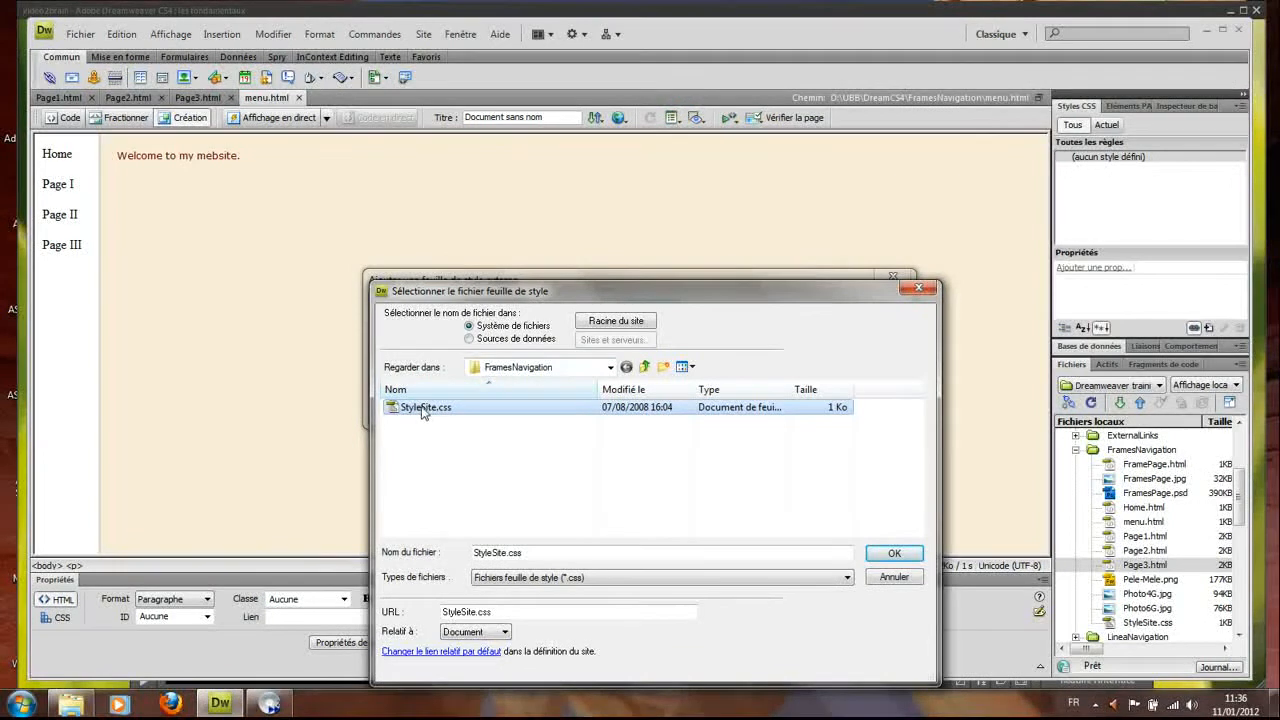
{"action": "left_click", "coordinate": [895, 556]}
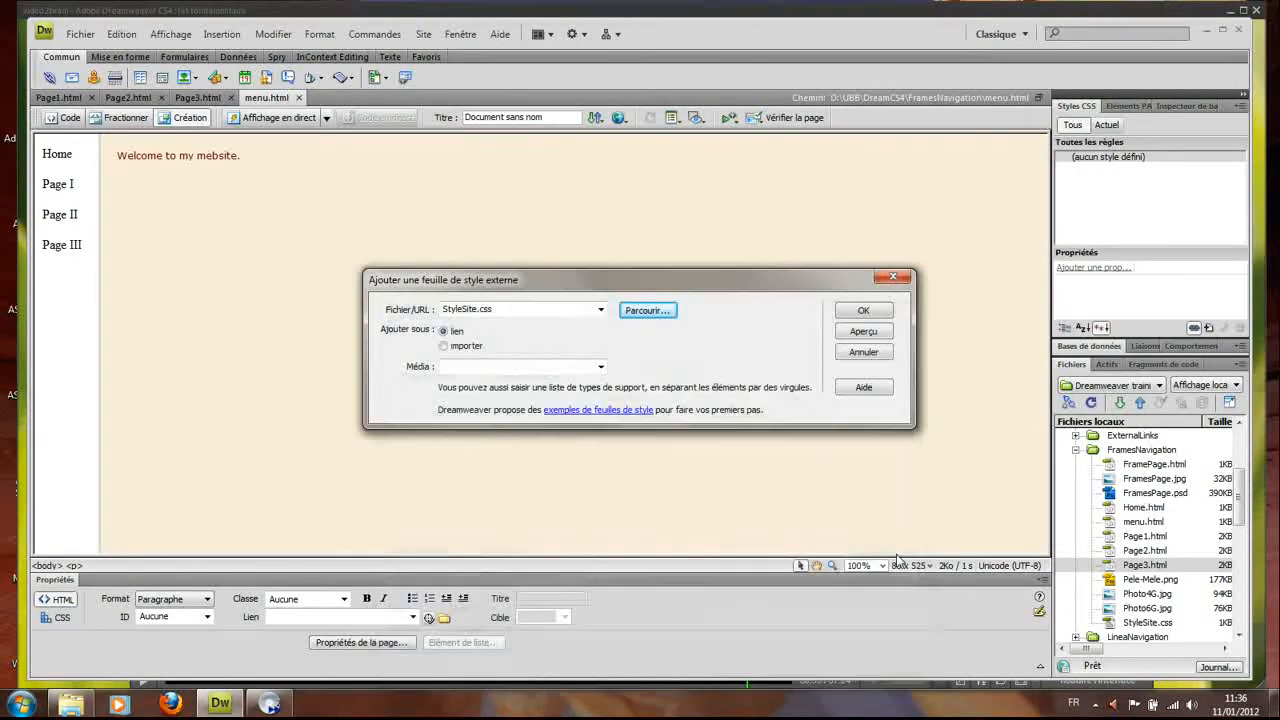
{"action": "left_click", "coordinate": [877, 316]}
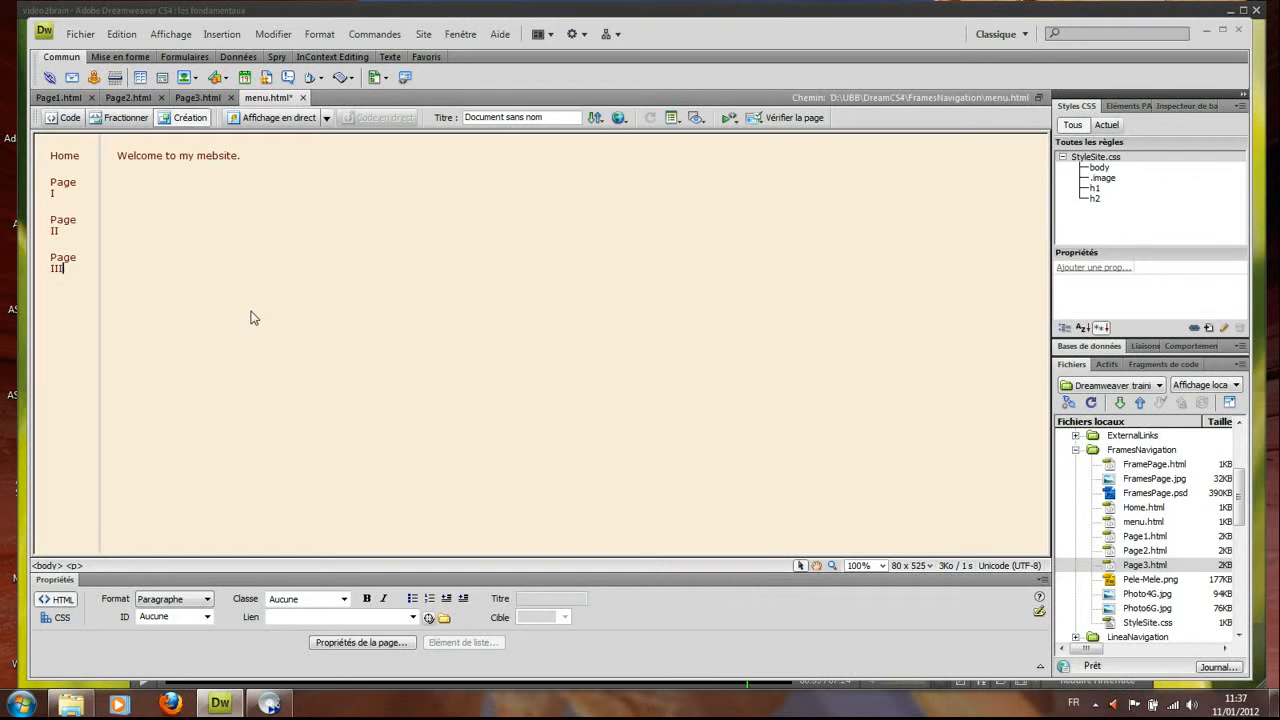
Drag the left frame border to about 100 pixels so Home and Page I–III fit on single lines
{"action": "left_click", "coordinate": [101, 313]}
{"action": "key", "text": "ctrl+a"}
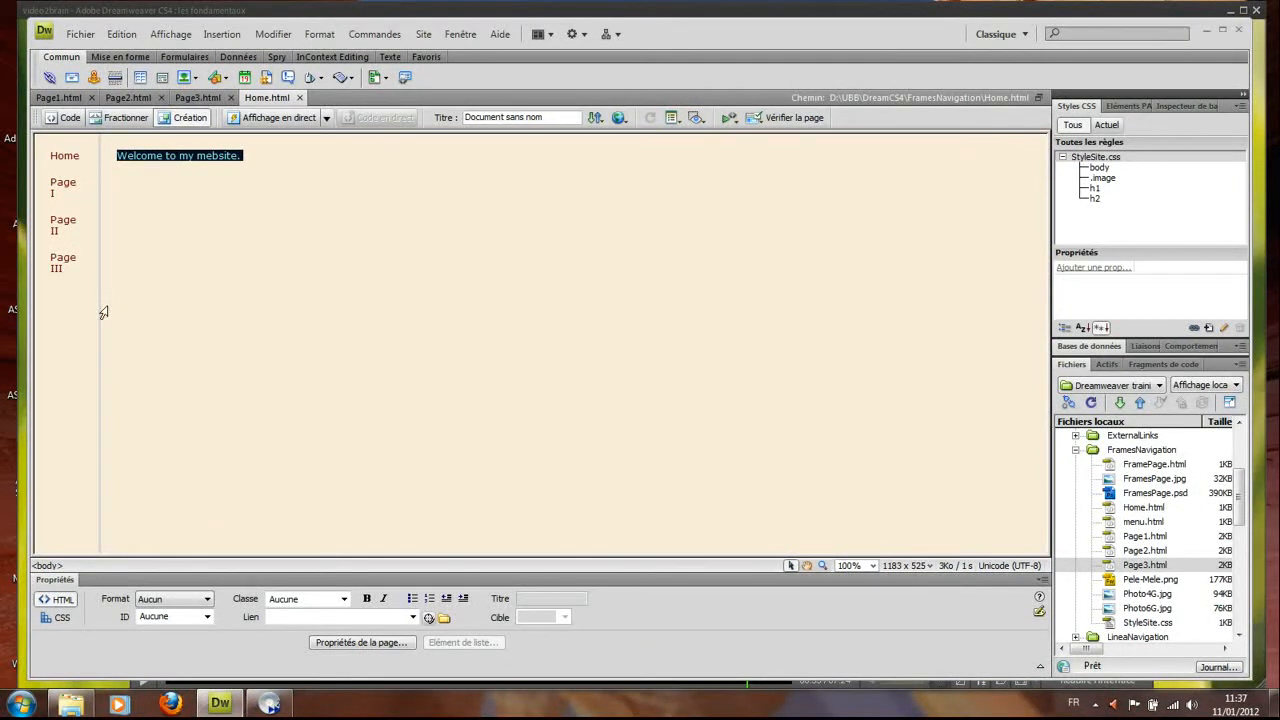
{"action": "left_click_drag", "start_coordinate": [100, 306], "coordinate": [115, 309]}
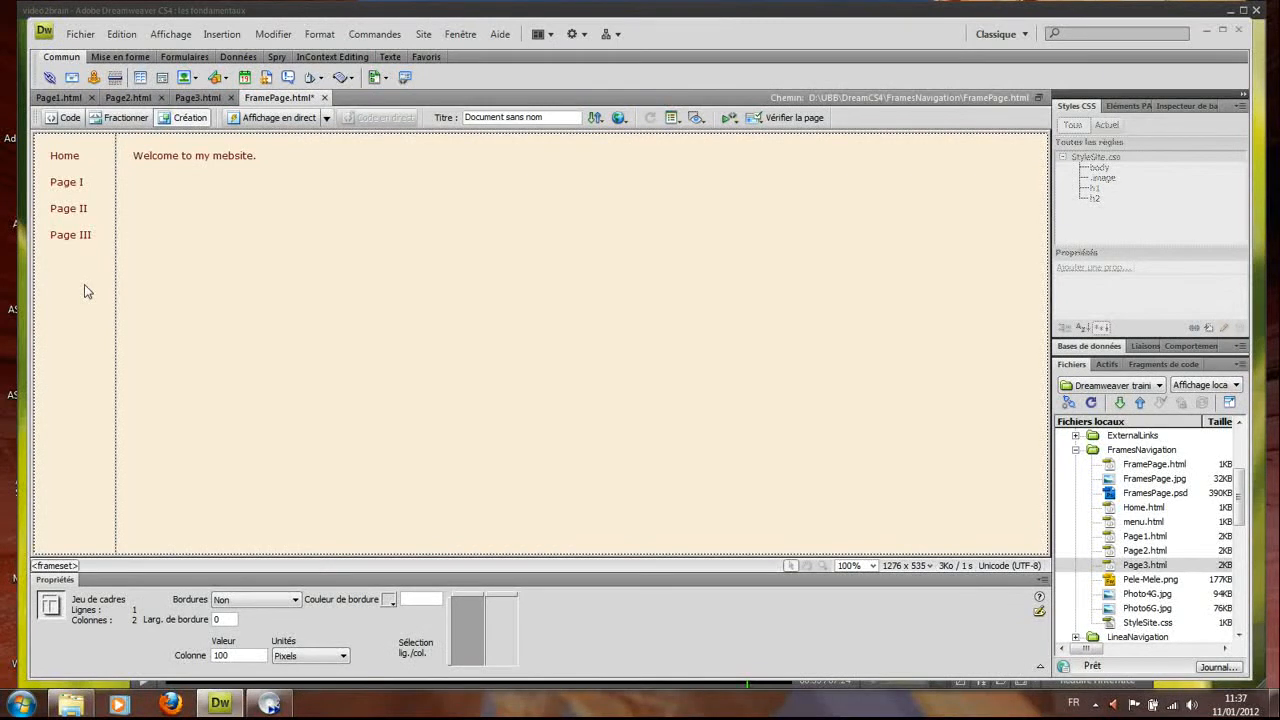
{"action": "left_click", "coordinate": [84, 284]}
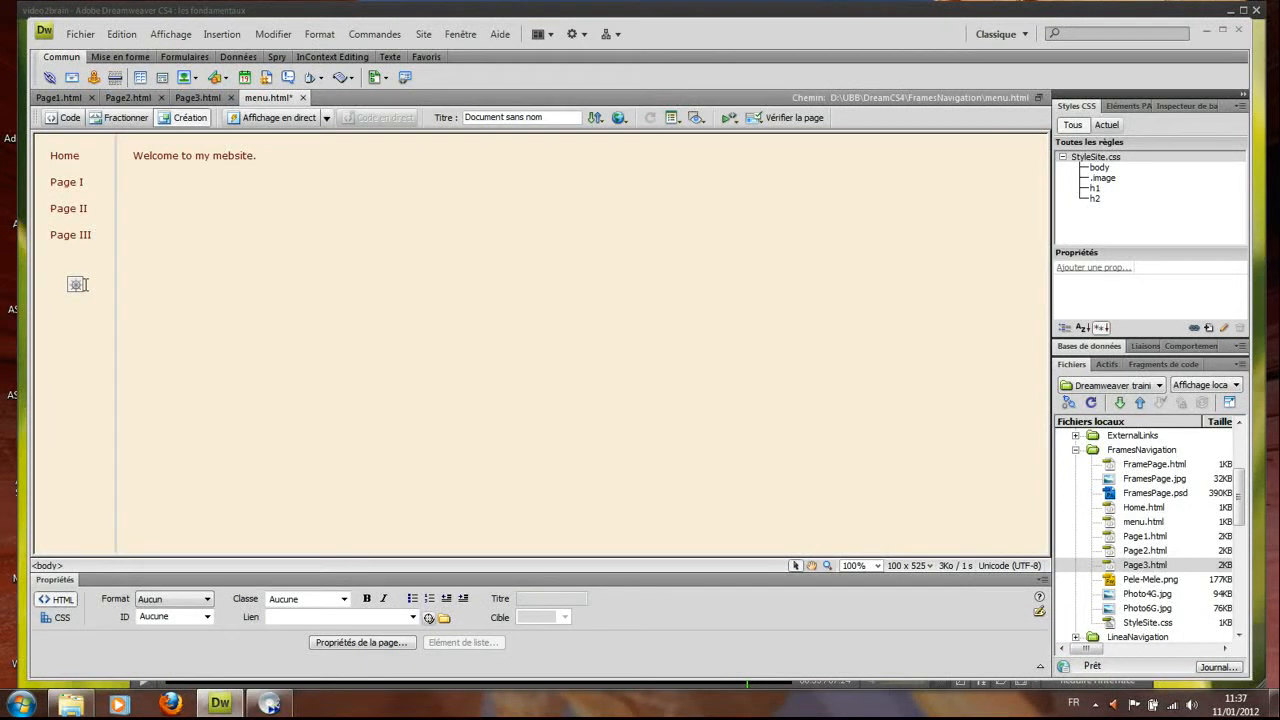
Select Home, set its Lien to Home.html, and choose mainFrame as the Cible
{"action": "double_click", "coordinate": [66, 155]}
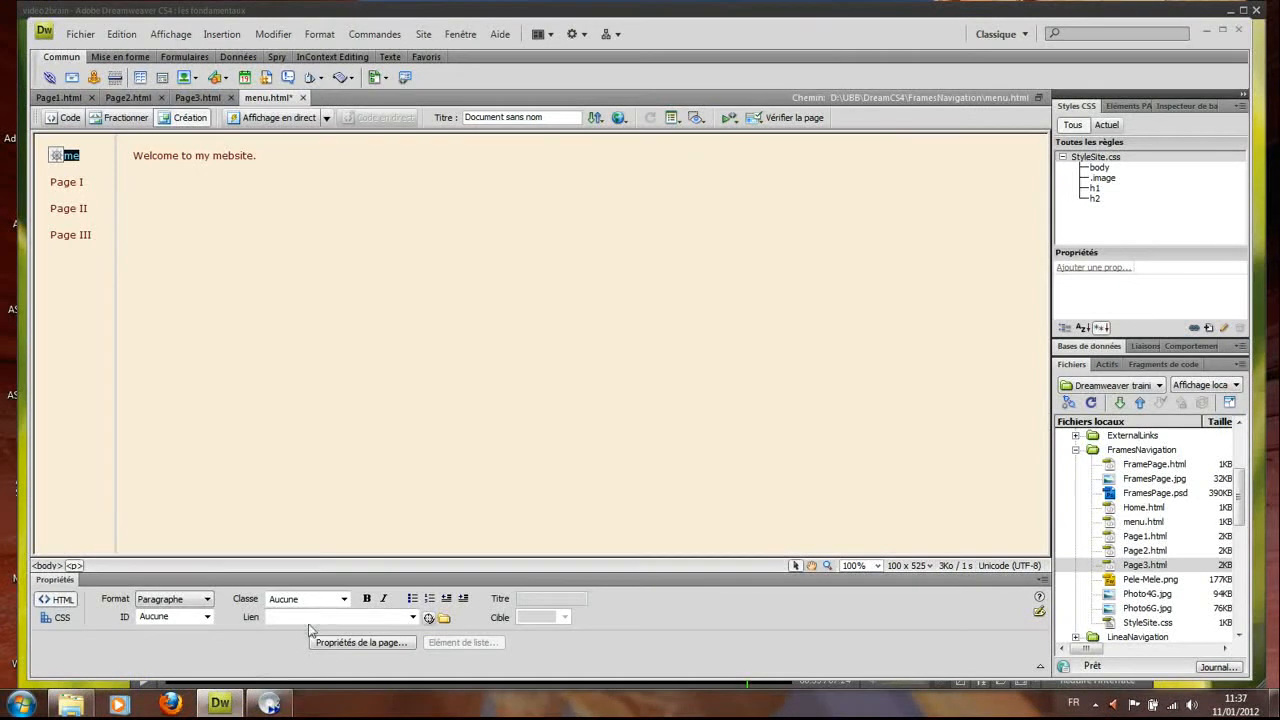
{"action": "left_click", "coordinate": [444, 619]}
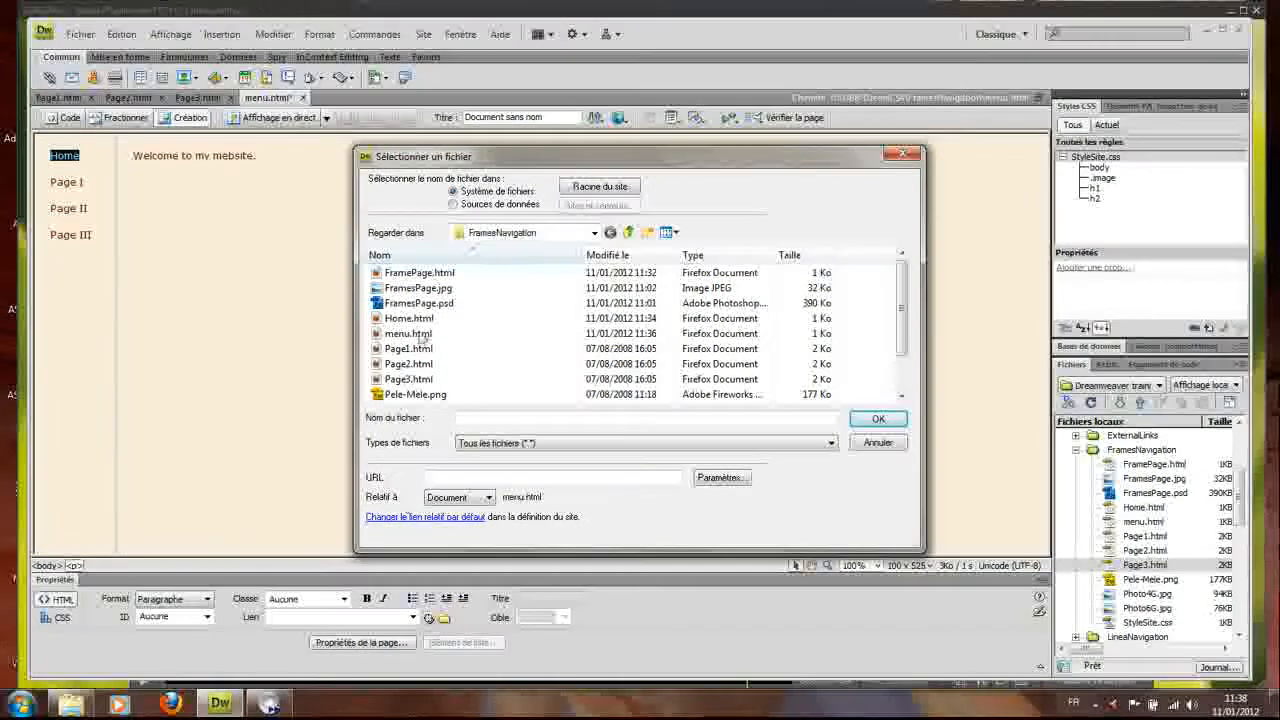
{"action": "left_click", "coordinate": [418, 320]}
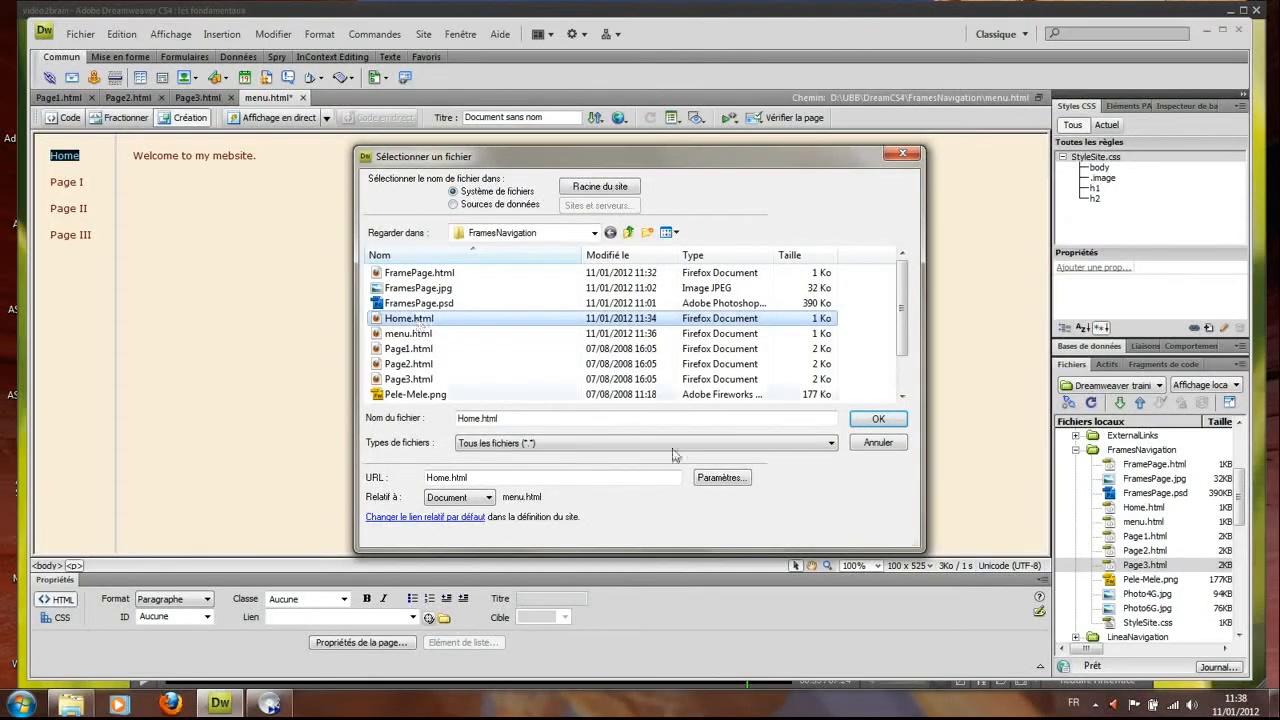
{"action": "left_click", "coordinate": [874, 420]}
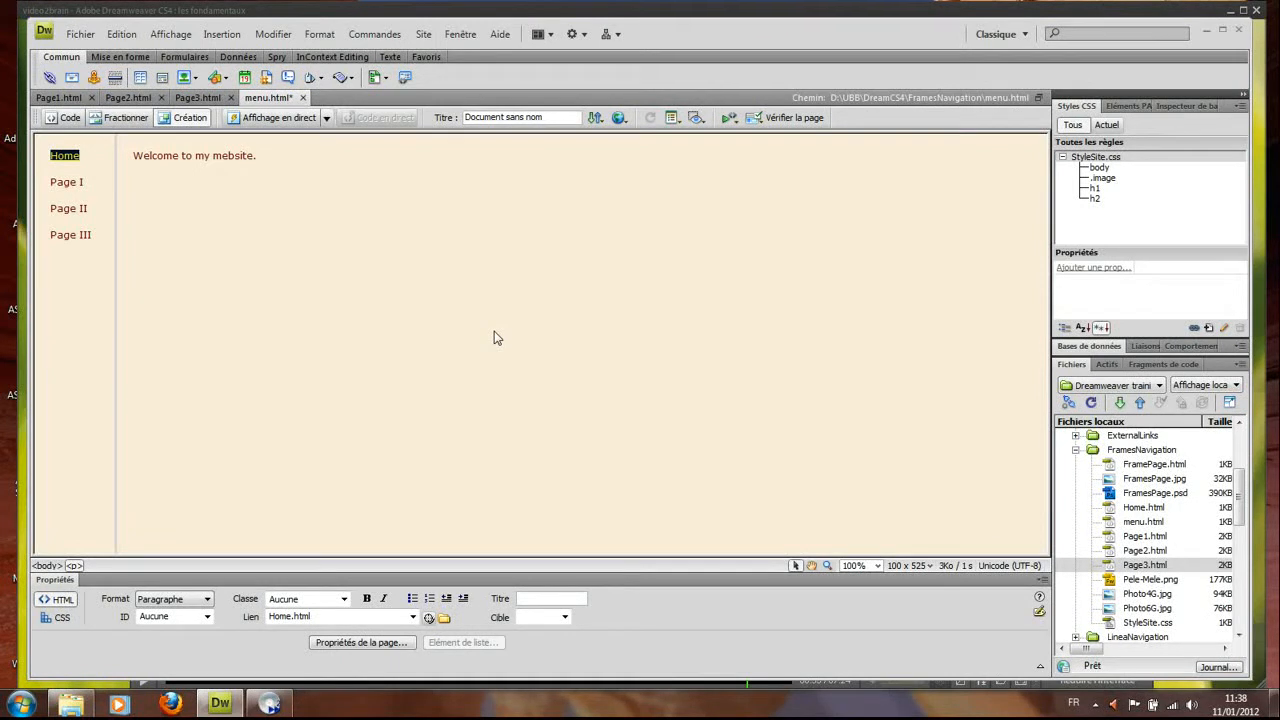
{"action": "left_click", "coordinate": [565, 619]}
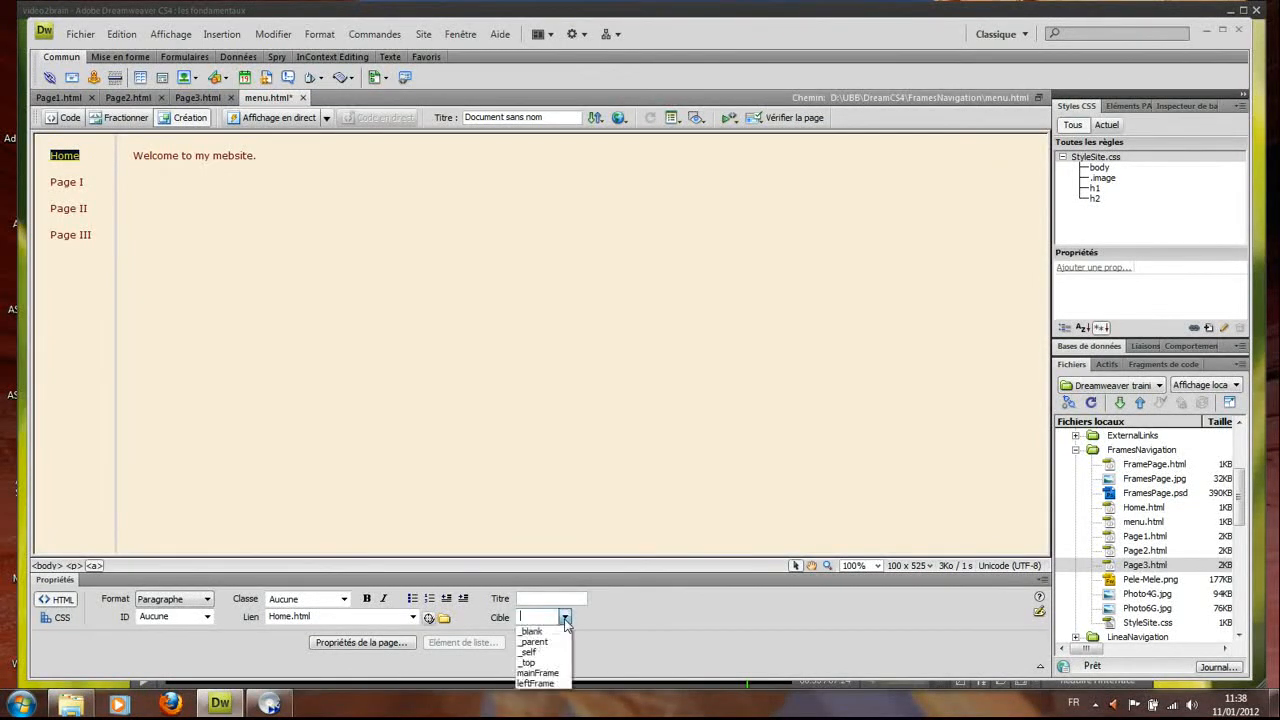
{"action": "left_click", "coordinate": [548, 675]}
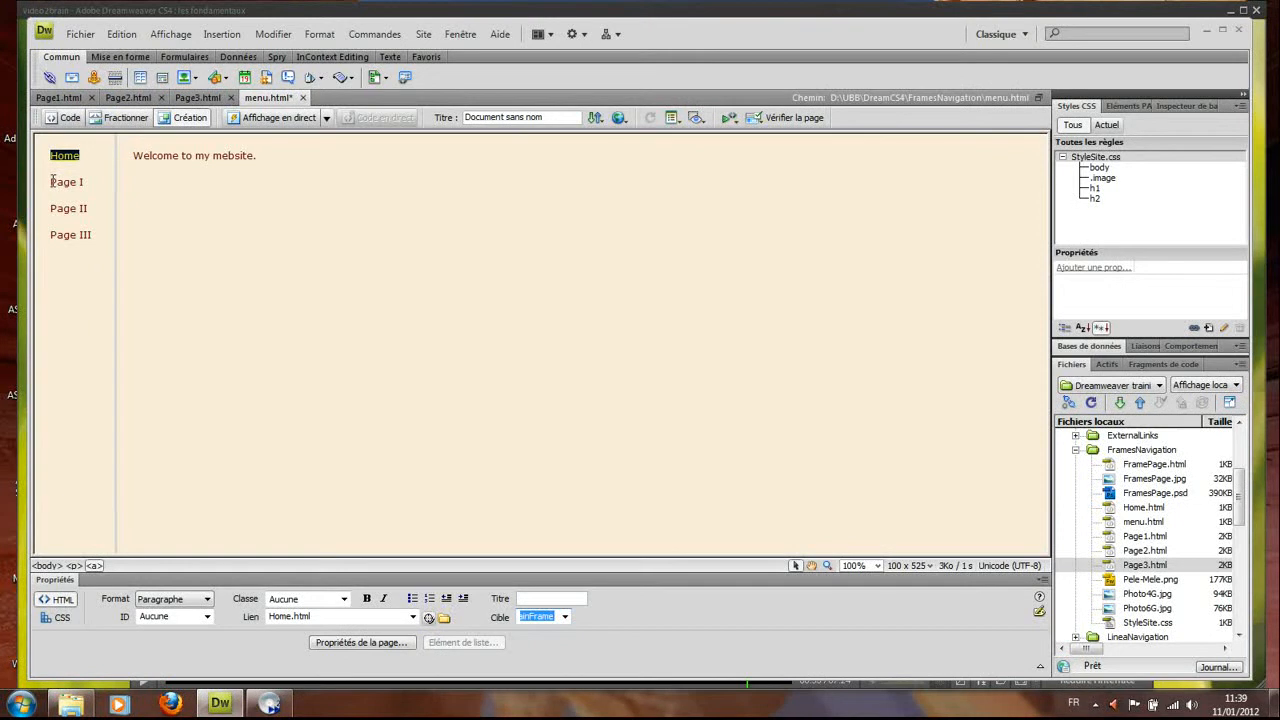
Select Page I, set its Lien to Page1.html, and choose mainFrame as the Cible
{"action": "left_click_drag", "start_coordinate": [52, 181], "coordinate": [91, 185]}
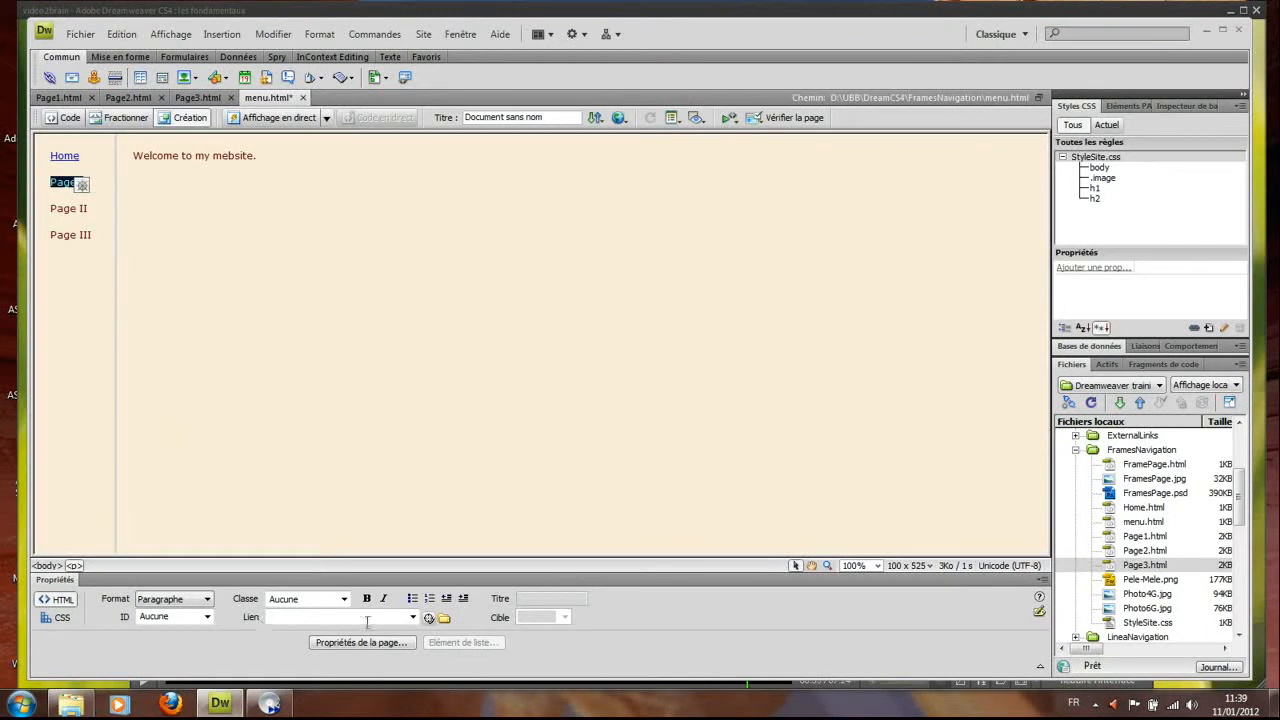
{"action": "left_click", "coordinate": [444, 618]}
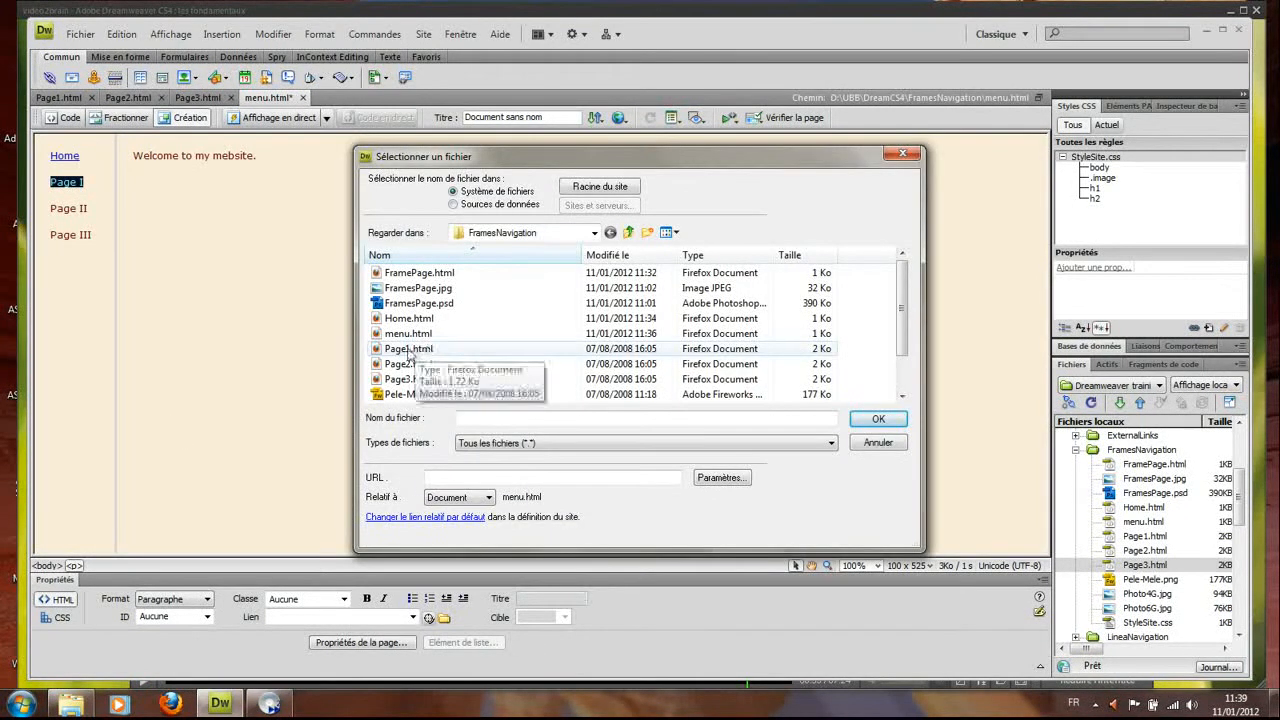
{"action": "left_click", "coordinate": [409, 350]}
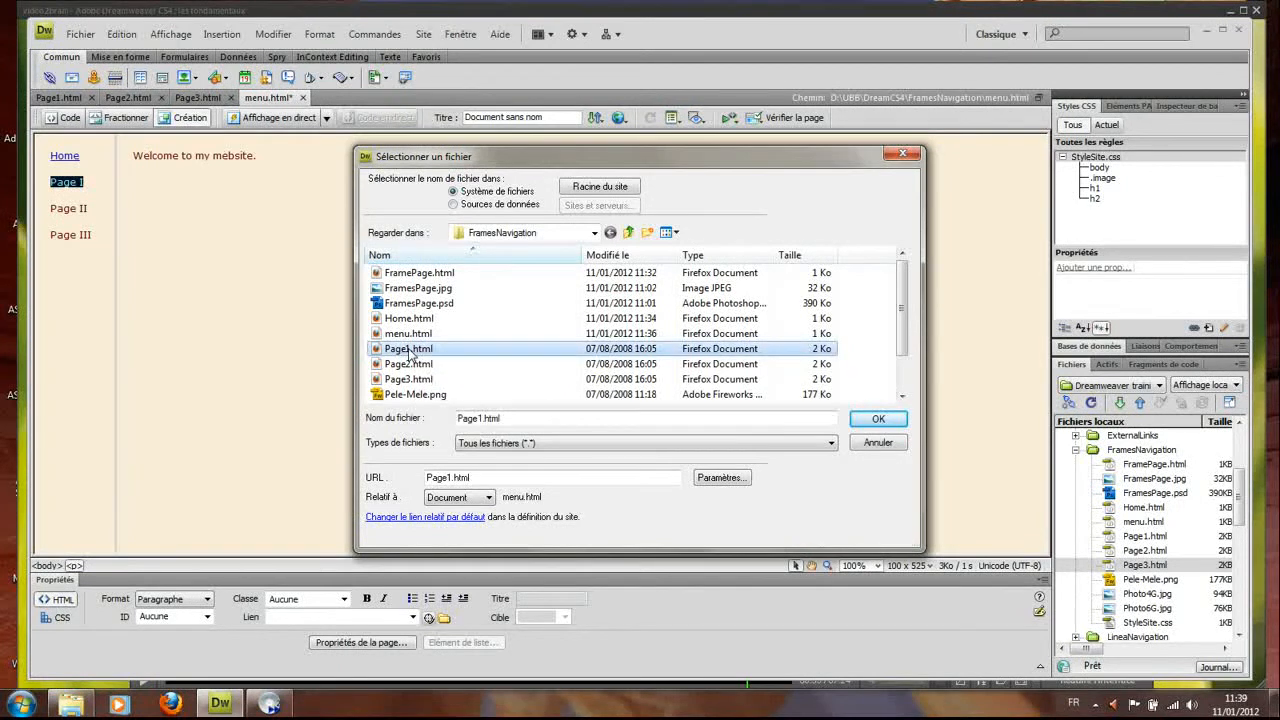
{"action": "left_click", "coordinate": [873, 420]}
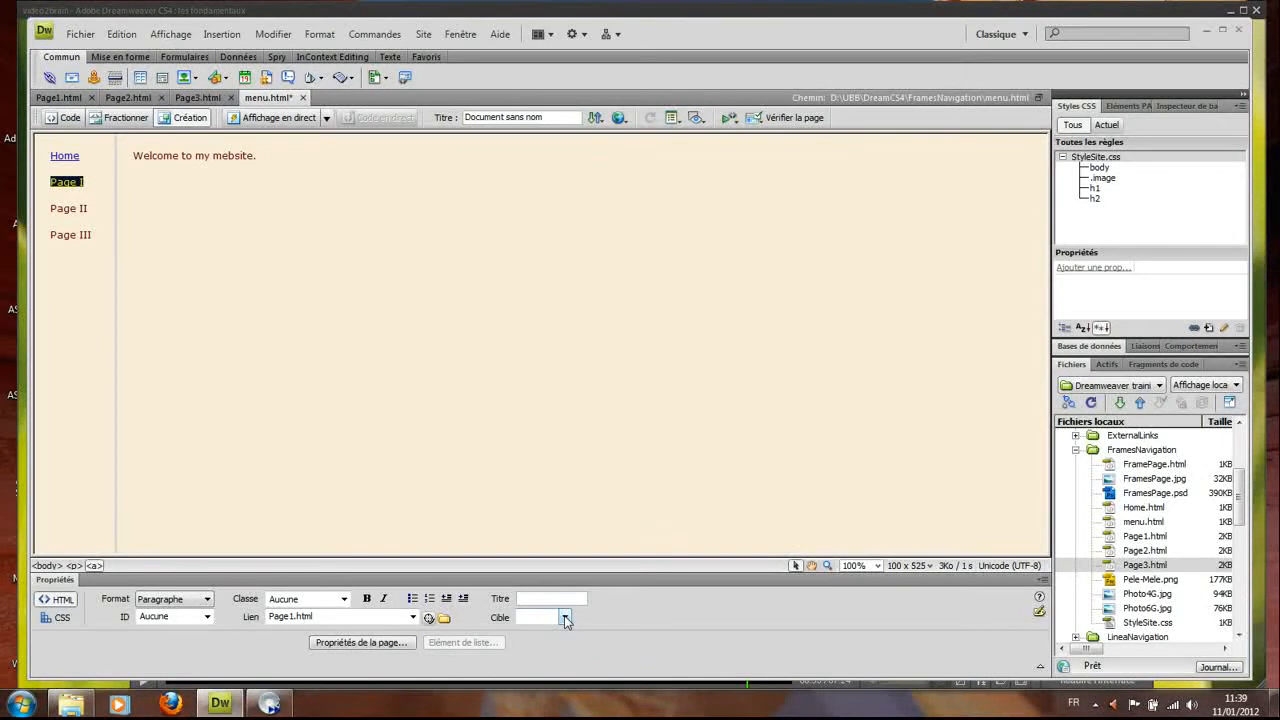
{"action": "left_click", "coordinate": [565, 618]}
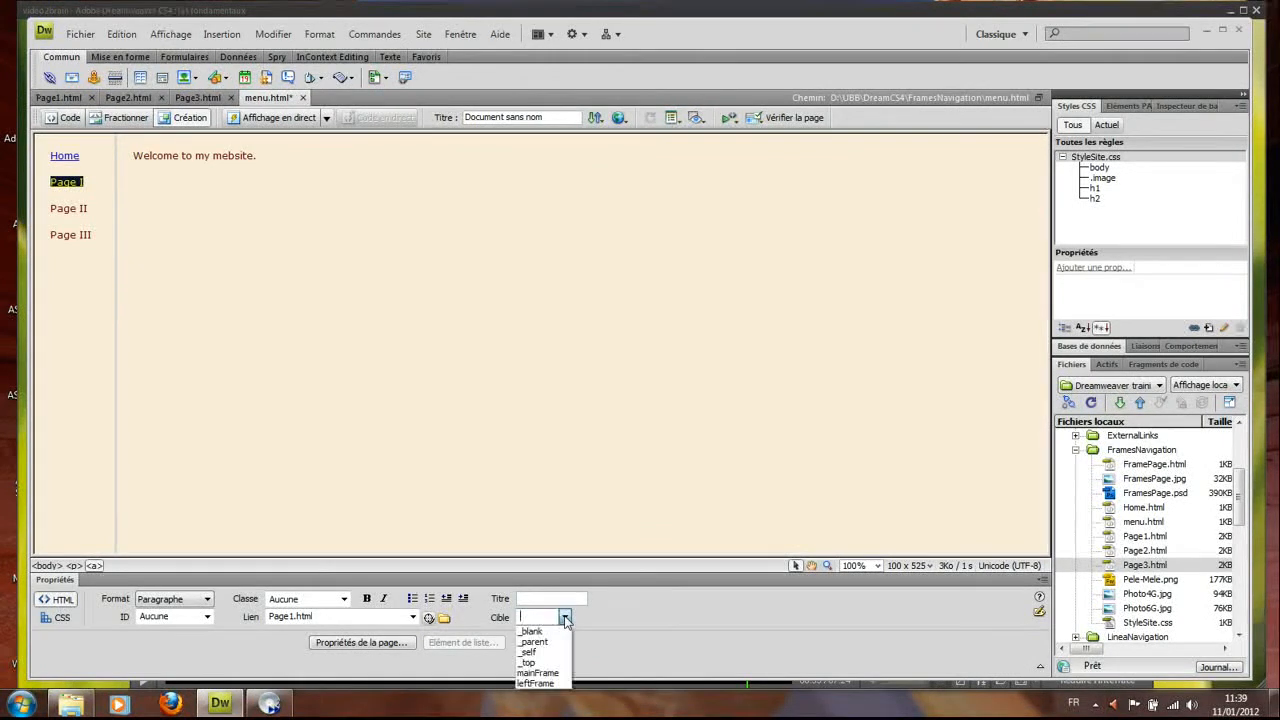
{"action": "left_click", "coordinate": [557, 675]}
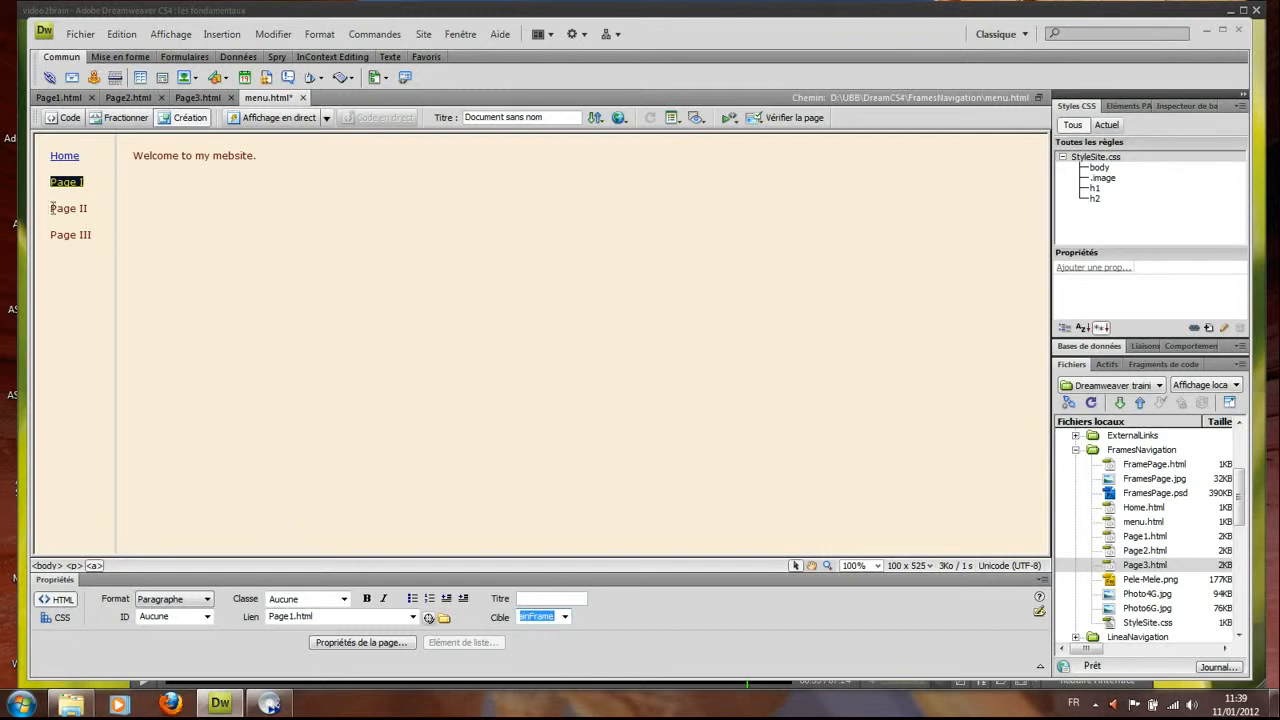
Link the Page II menu item to Page2.html with target mainFrame
{"action": "left_click_drag", "start_coordinate": [52, 208], "coordinate": [90, 208]}
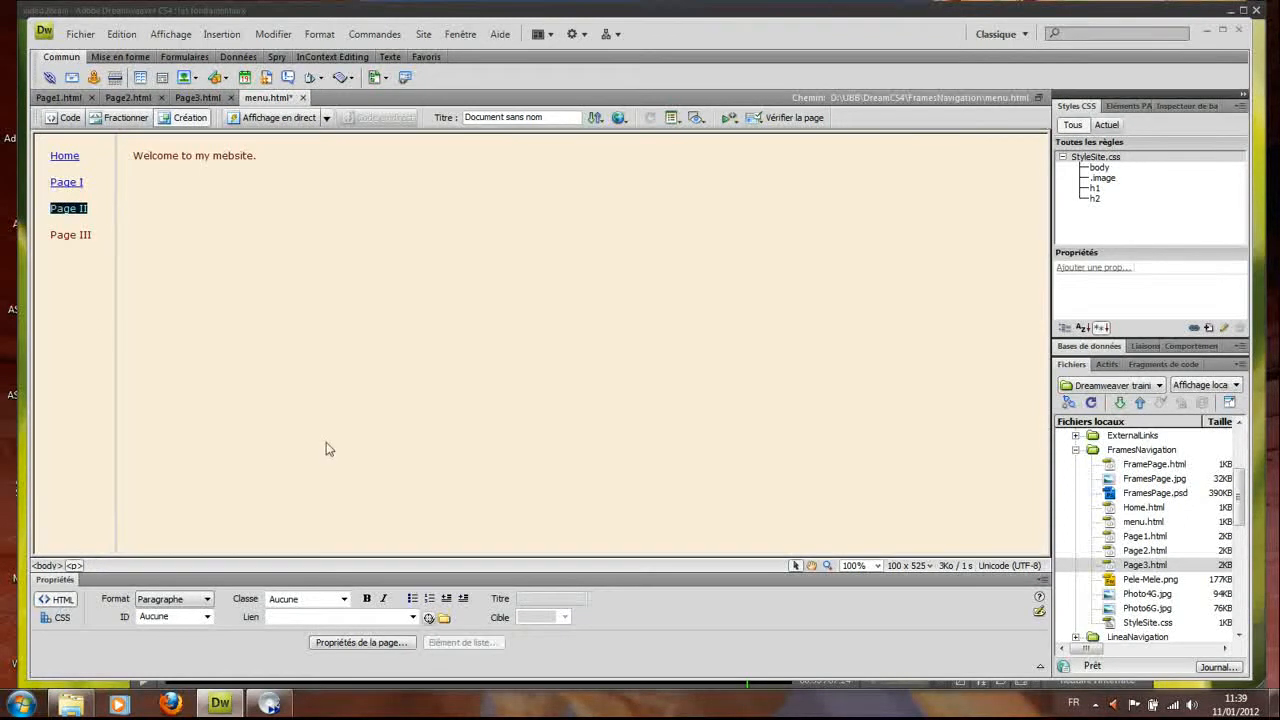
{"action": "left_click", "coordinate": [444, 617]}
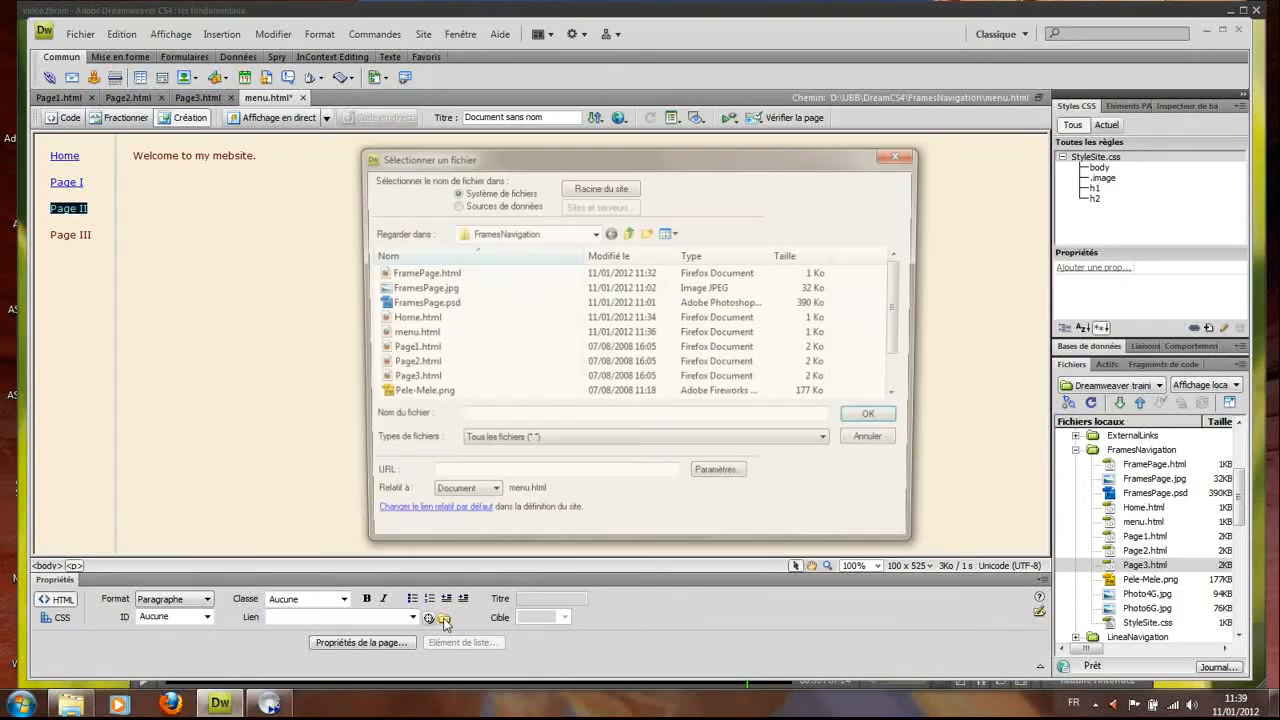
{"action": "left_click", "coordinate": [418, 364]}
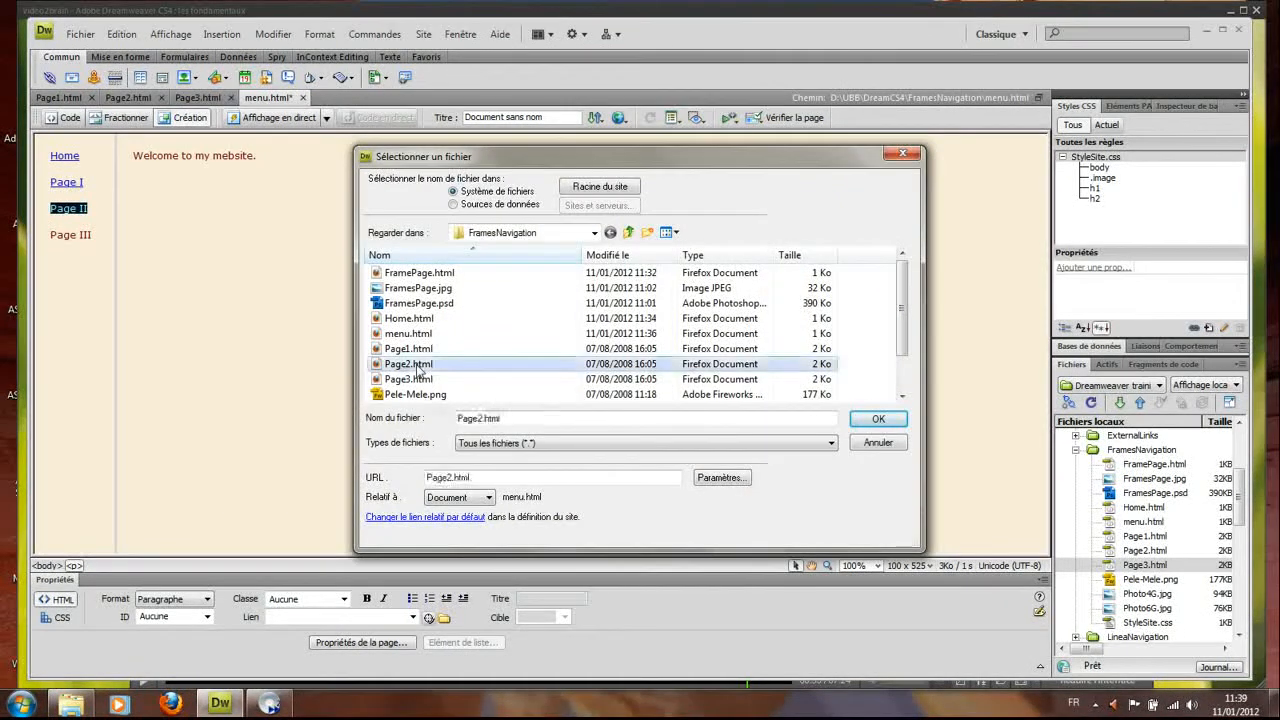
{"action": "left_click", "coordinate": [878, 419]}
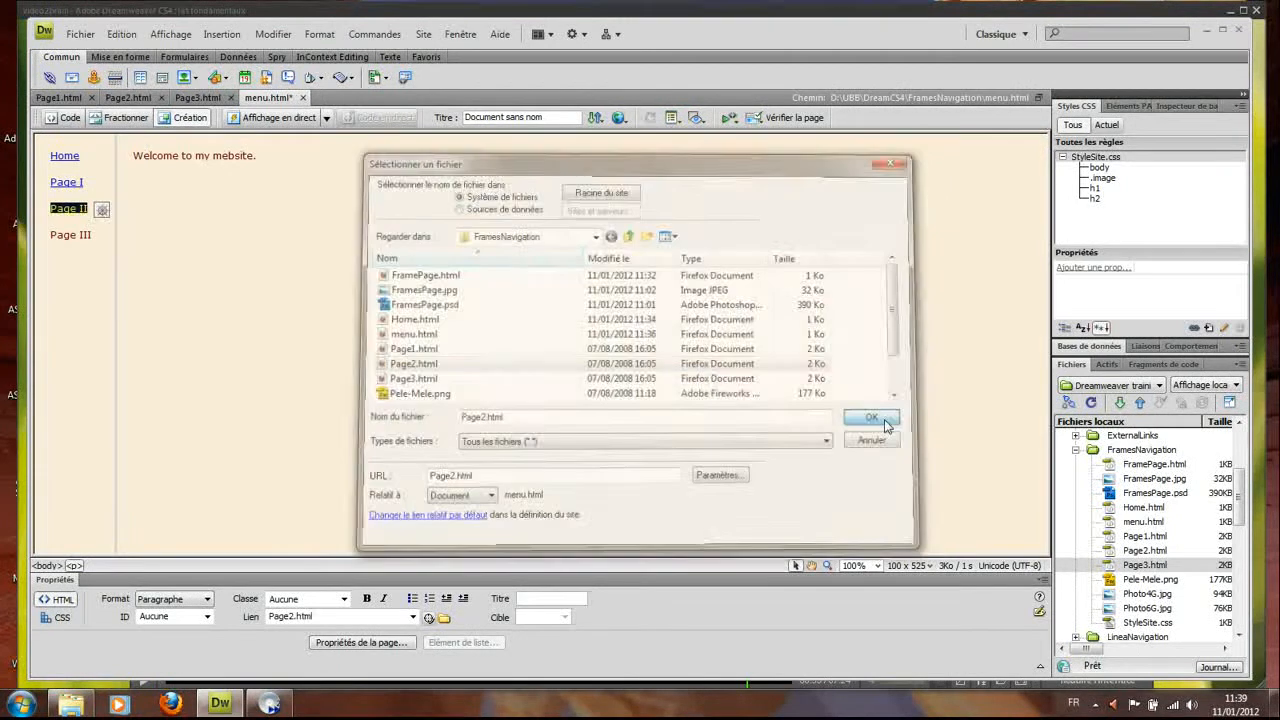
{"action": "left_click", "coordinate": [566, 621]}
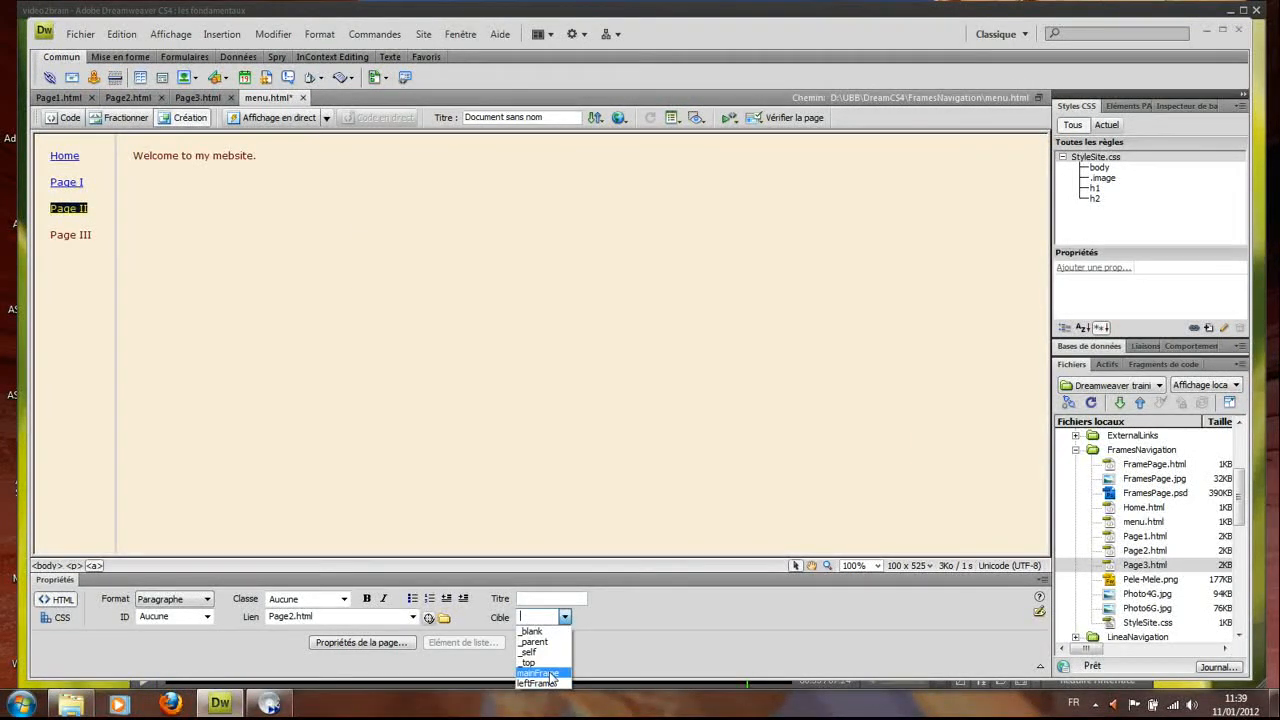
{"action": "left_click", "coordinate": [549, 678]}
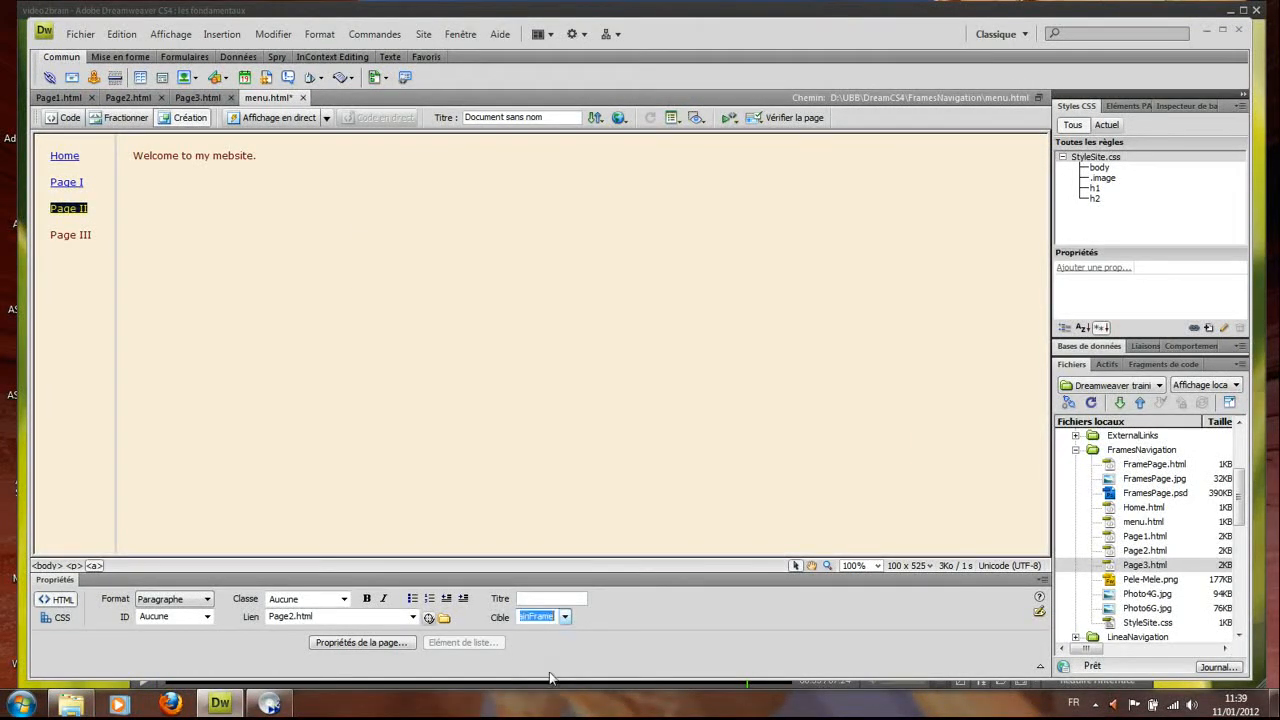
Link the Page III menu item to Page3.html with target mainFrame
{"action": "left_click", "coordinate": [51, 237]}
{"action": "left_click_drag", "start_coordinate": [51, 237], "coordinate": [100, 236]}
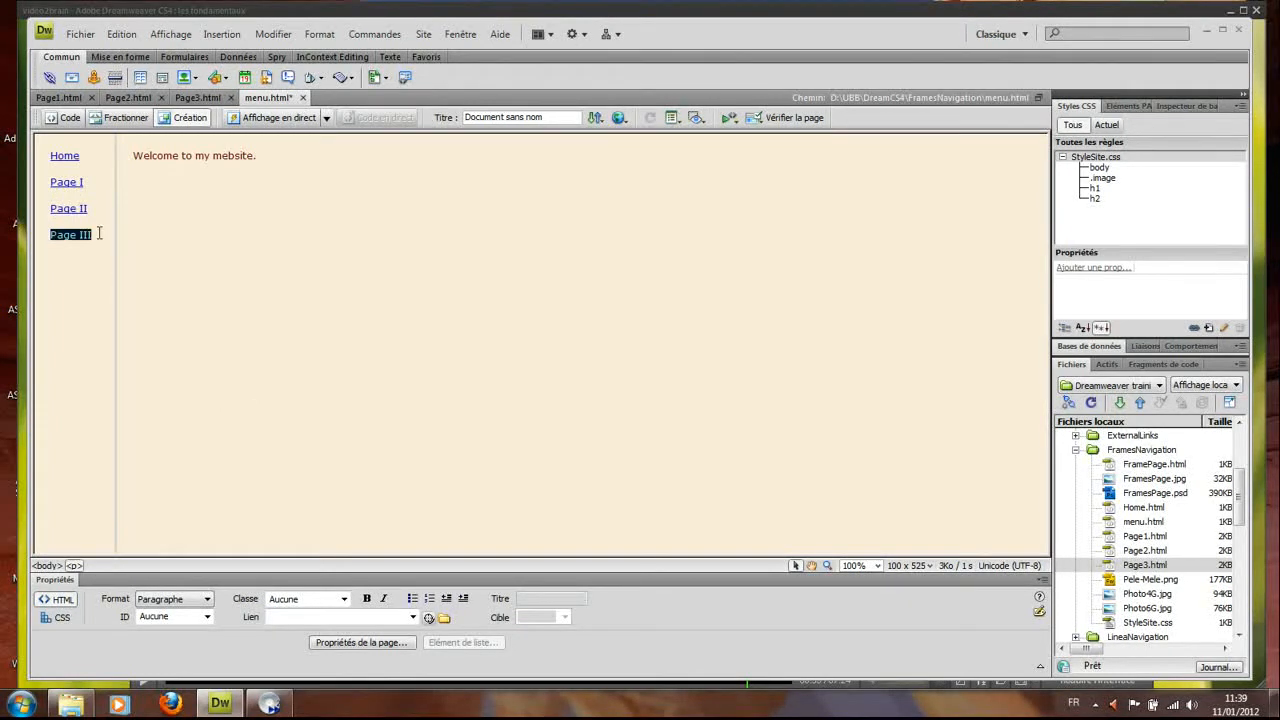
{"action": "left_click", "coordinate": [445, 620]}
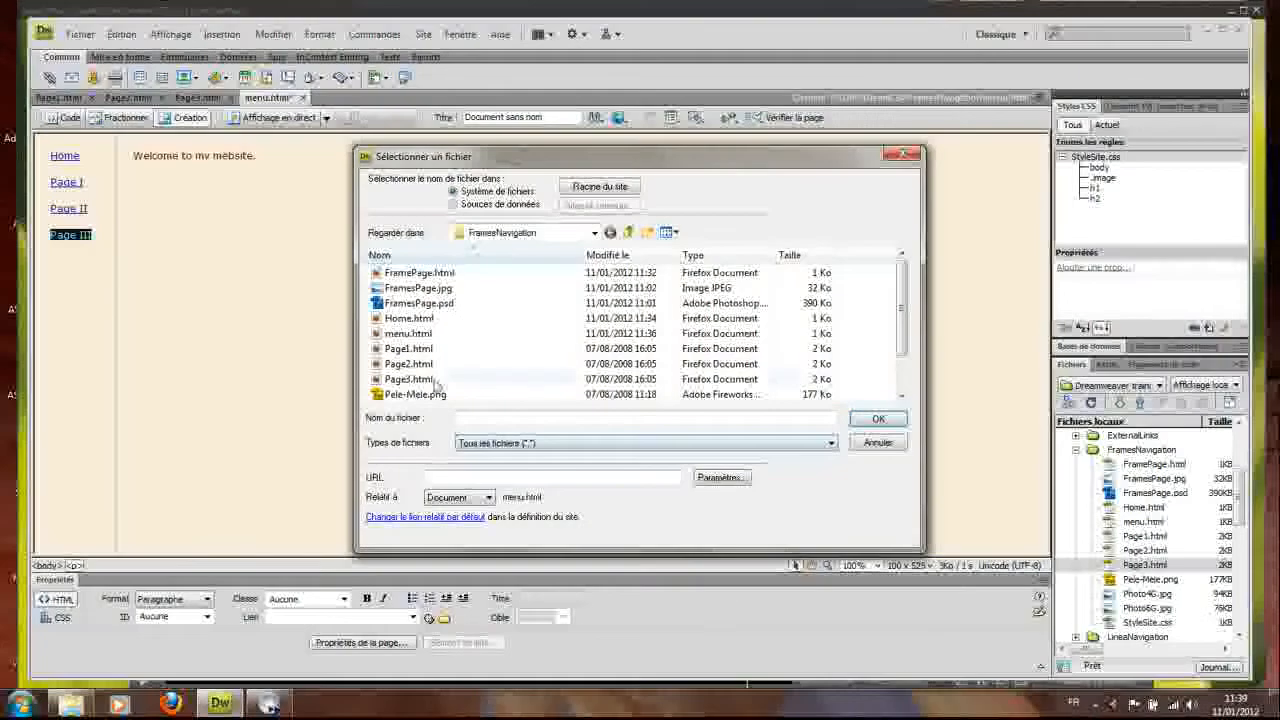
{"action": "left_click", "coordinate": [428, 380]}
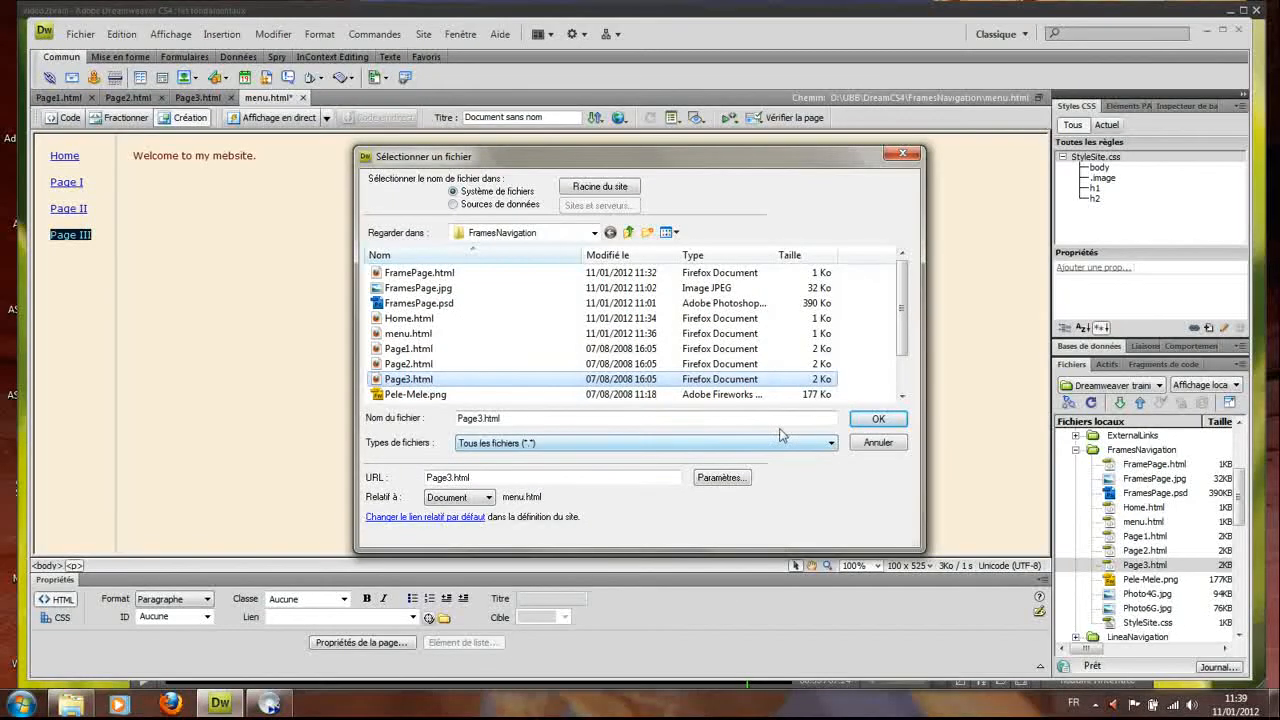
{"action": "left_click", "coordinate": [872, 420]}
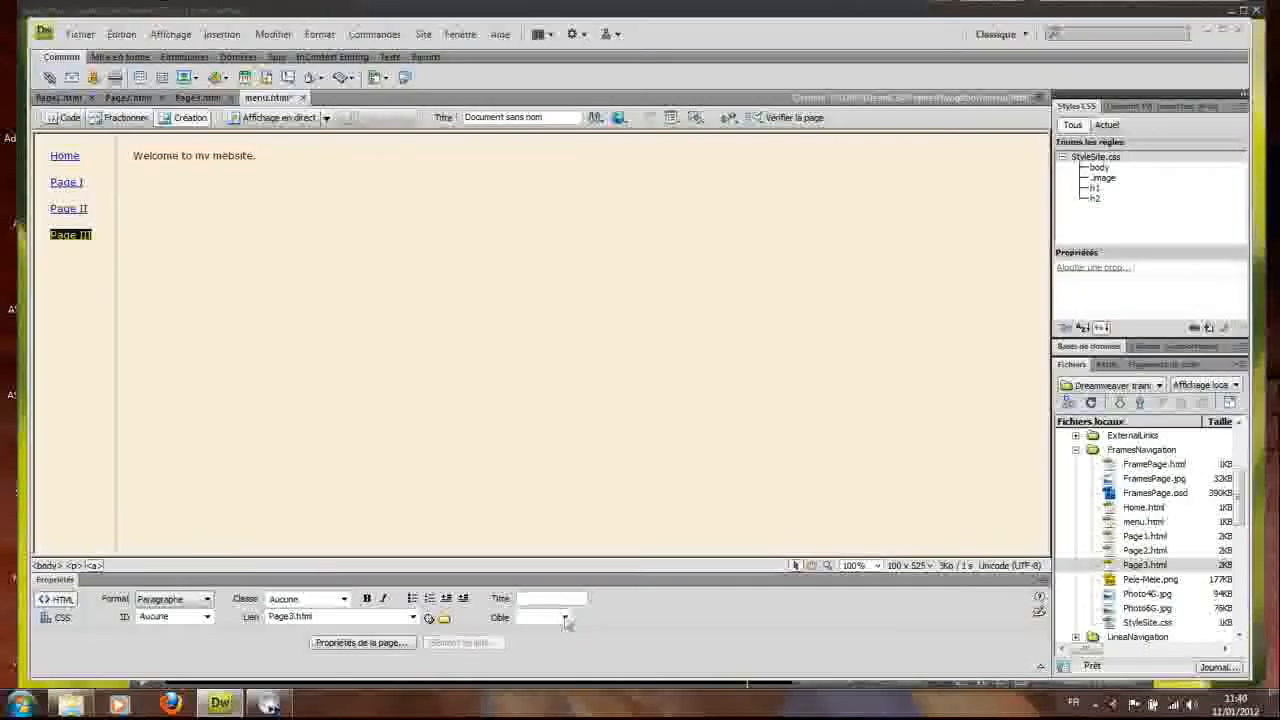
{"action": "left_click", "coordinate": [565, 619]}
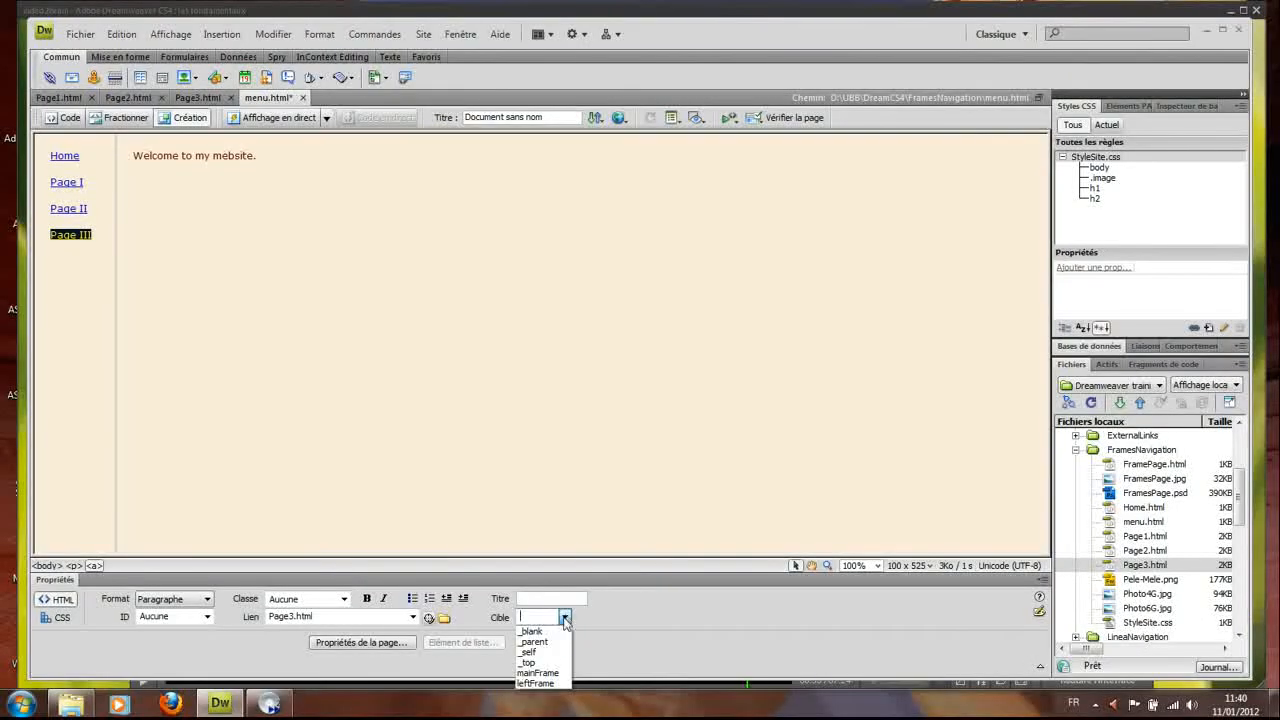
{"action": "left_click", "coordinate": [540, 674]}
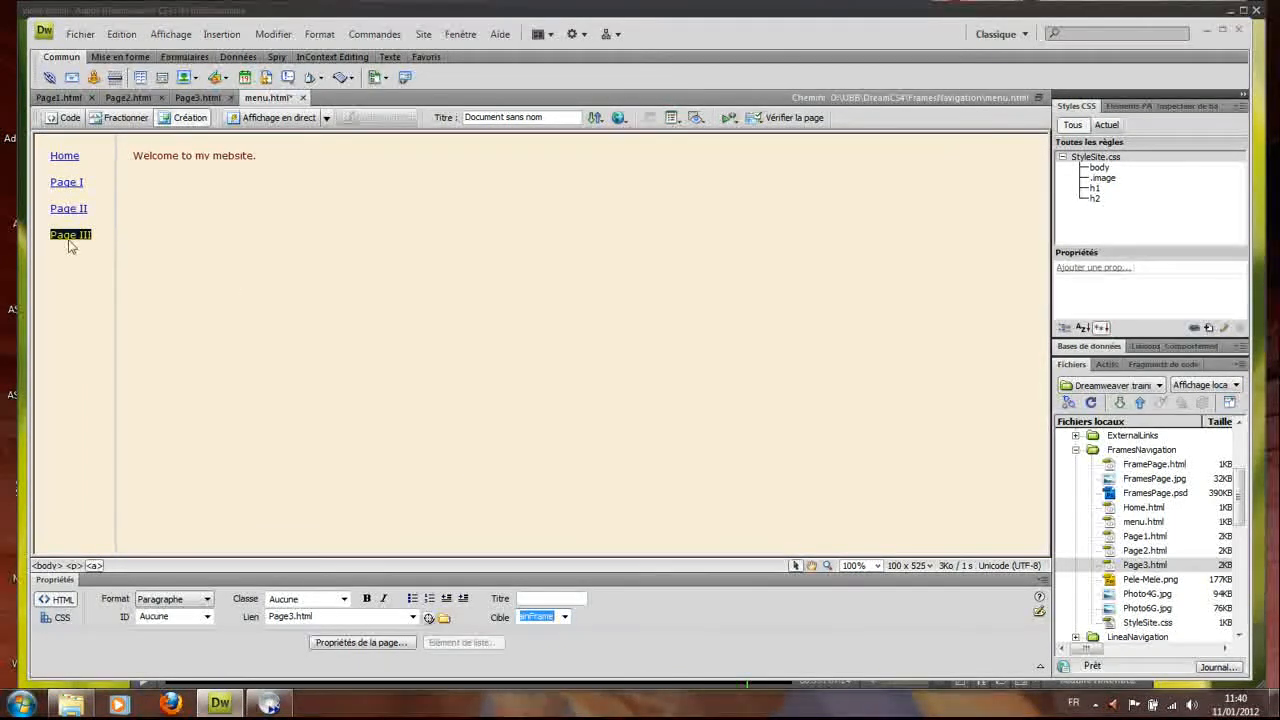
Save menu.html and the whole frameset with Ctrl+S, then preview FramePage.html in Firefox with F12
{"action": "left_click", "coordinate": [63, 309]}
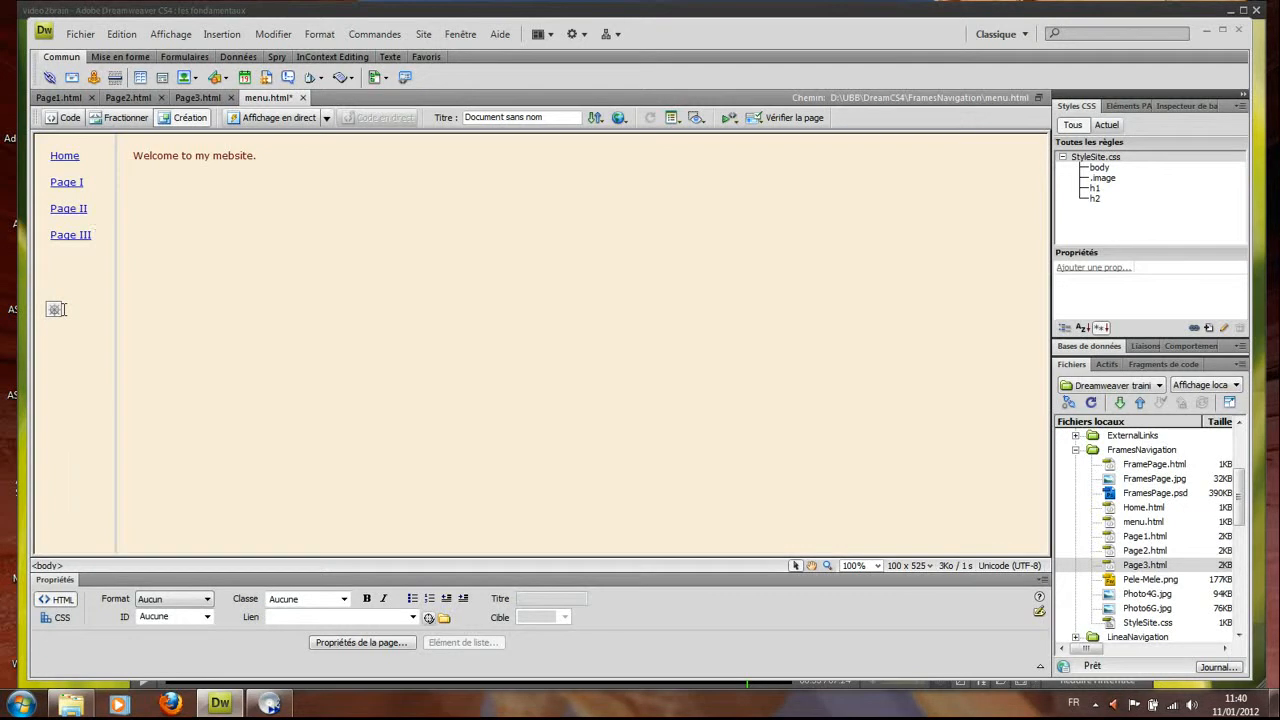
{"action": "key", "text": "ctrl+s"}
{"action": "left_click", "coordinate": [116, 297]}
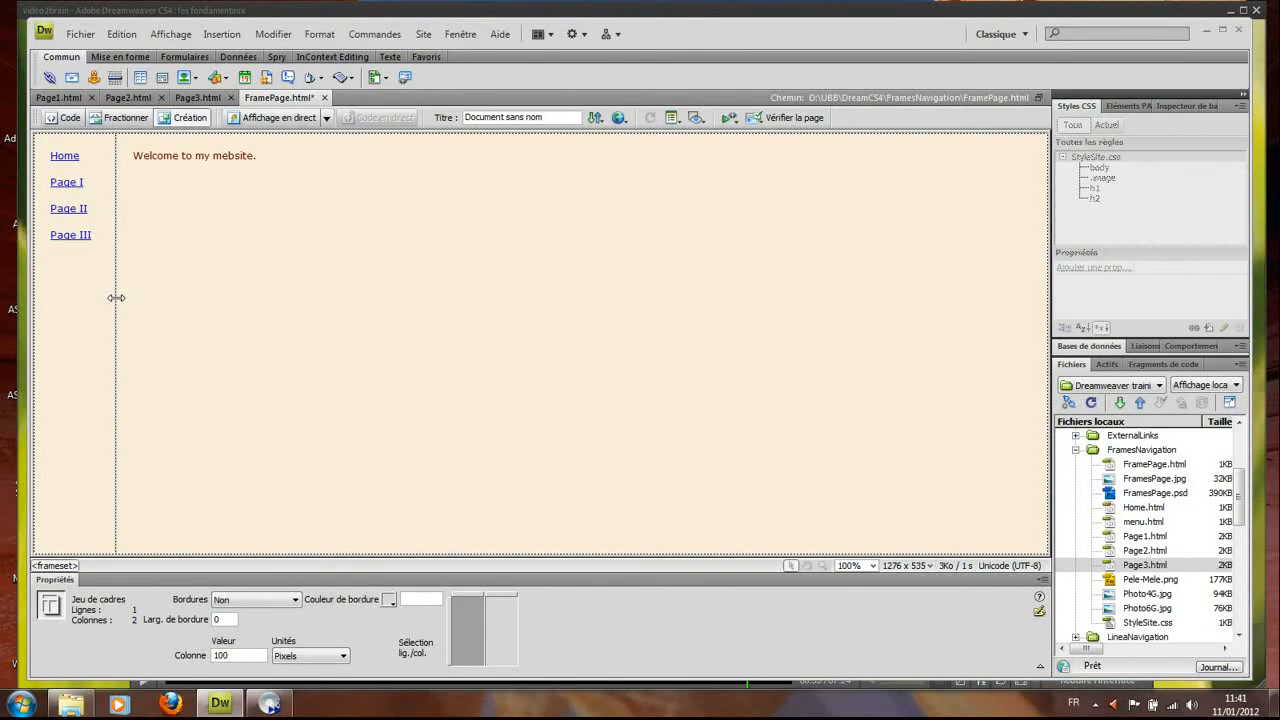
{"action": "key", "text": "ctrl+s"}
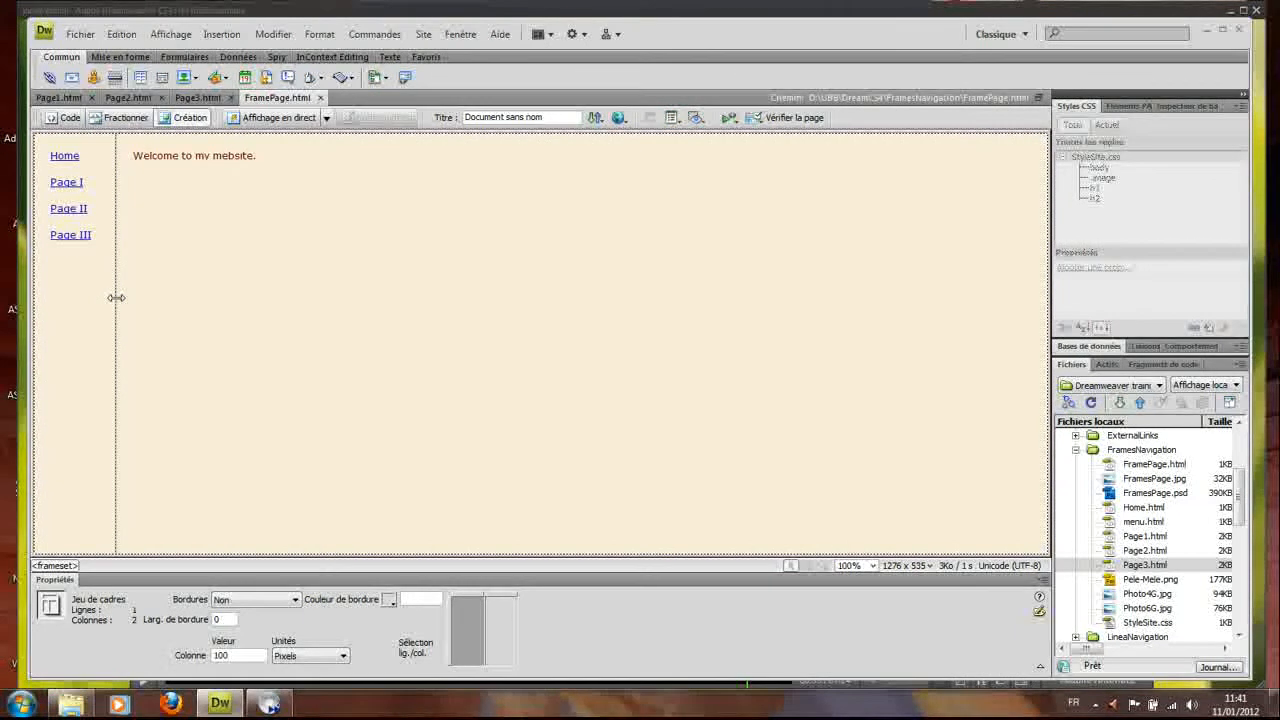
{"action": "key", "text": "F12"}
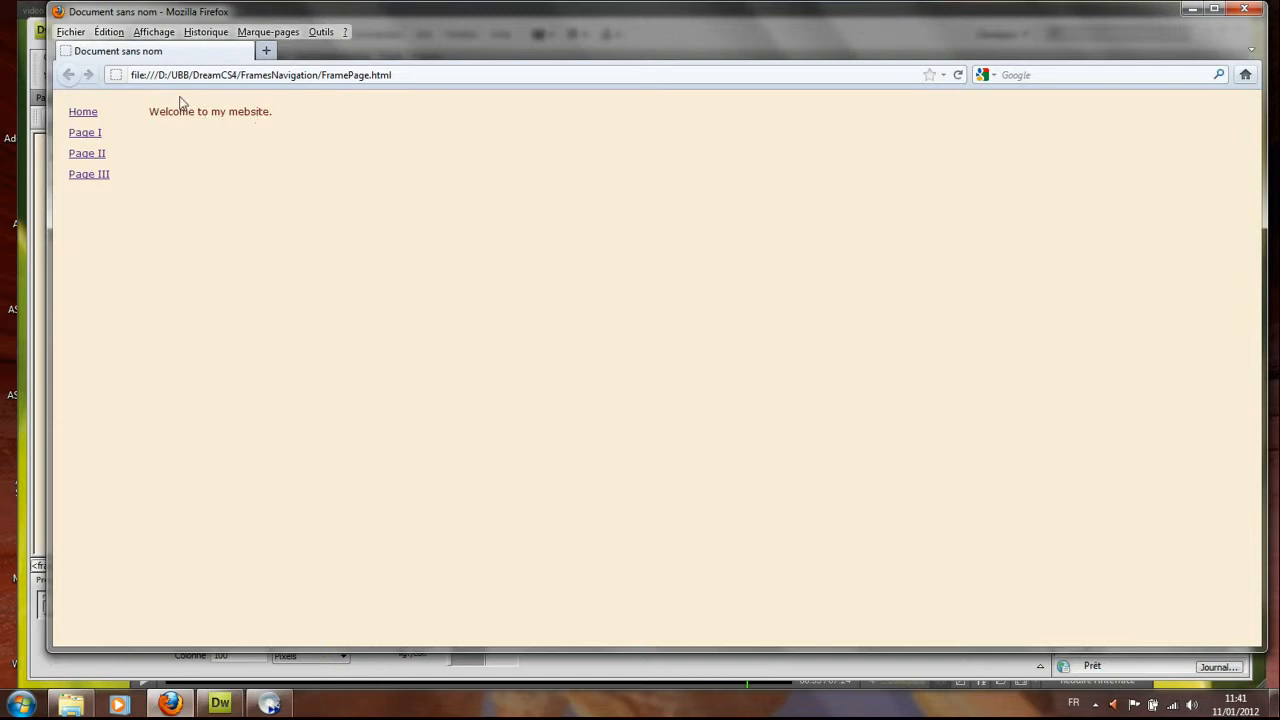
Click the Page III, Page I and Page II menu links and confirm each loads in the main frame
{"action": "left_click", "coordinate": [87, 176]}
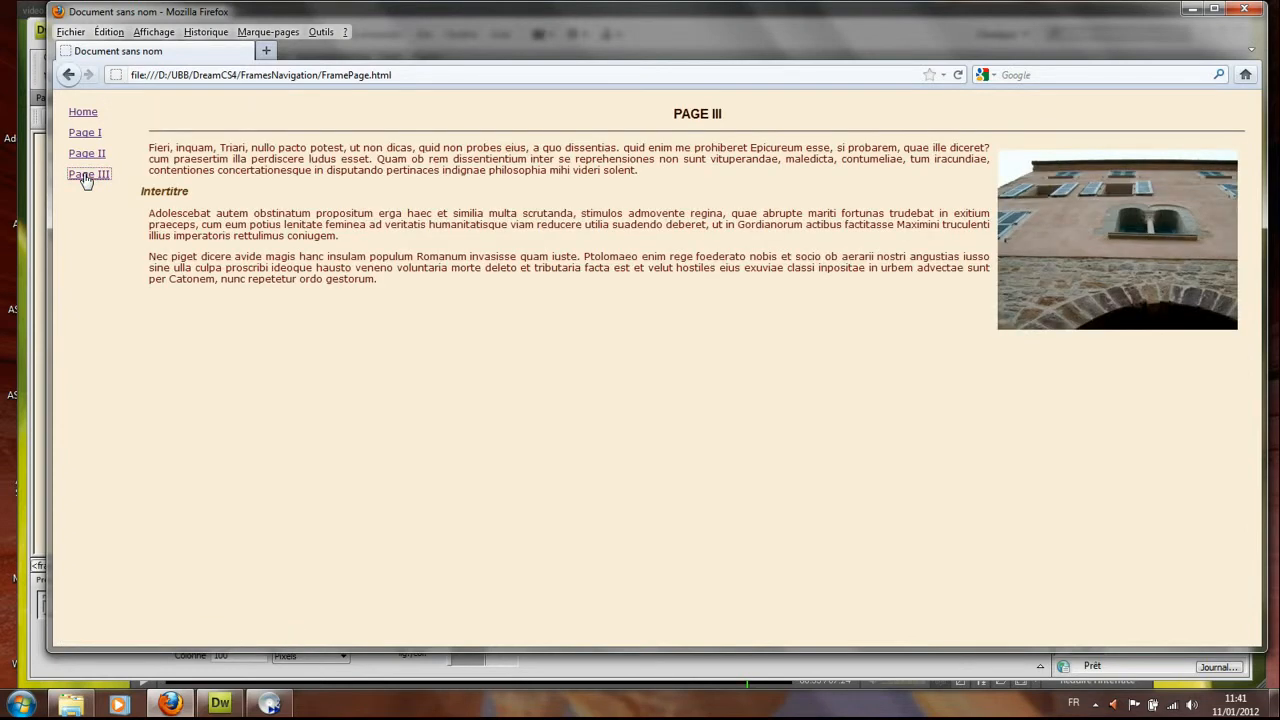
{"action": "left_click", "coordinate": [83, 134]}
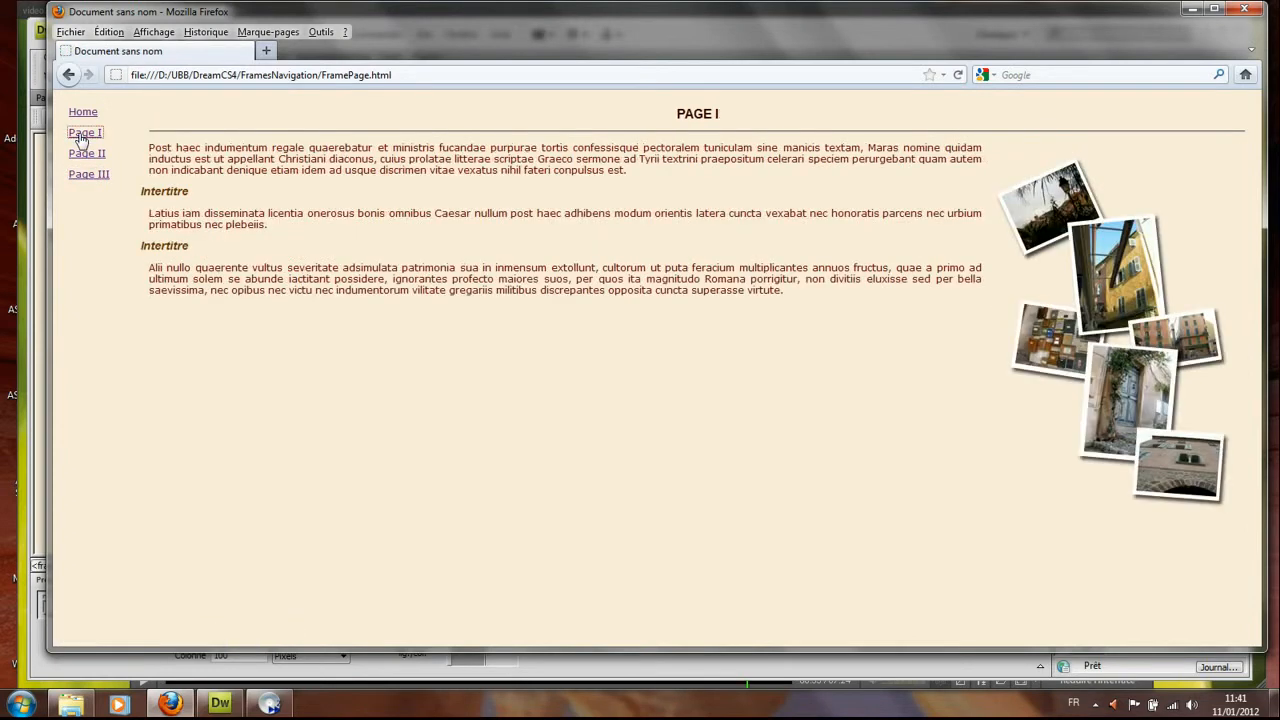
{"action": "left_click", "coordinate": [87, 156]}
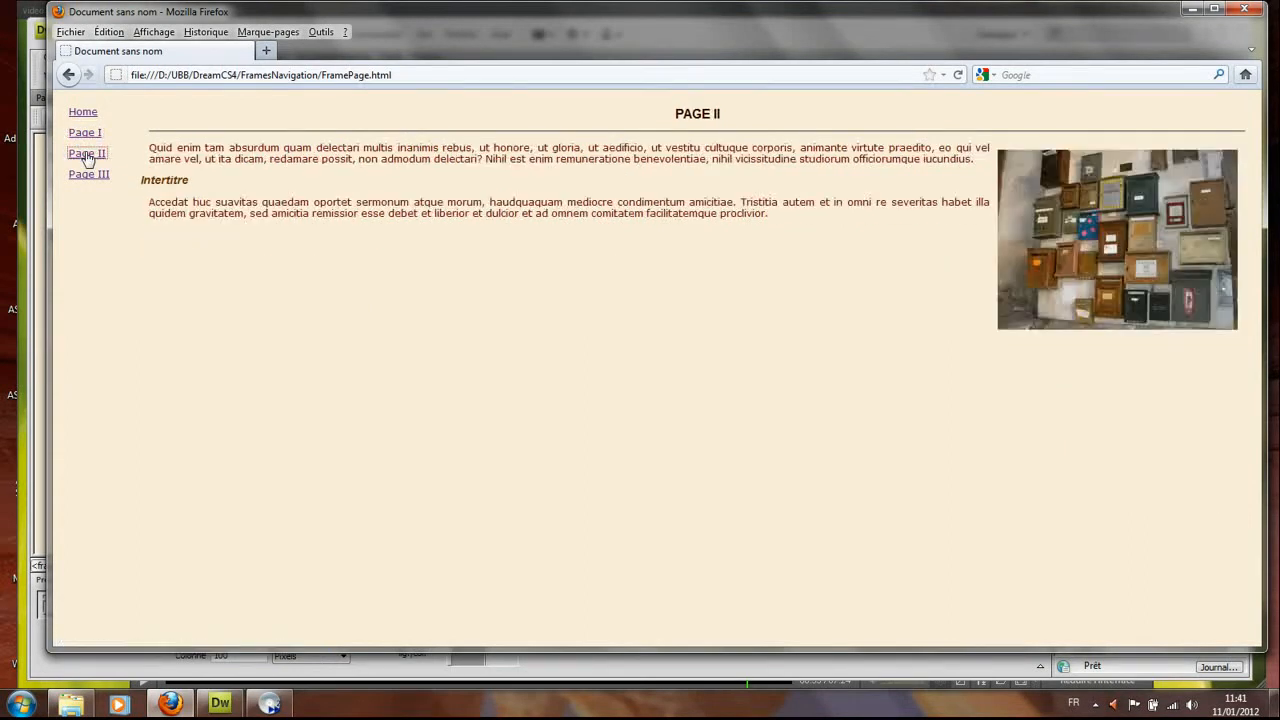